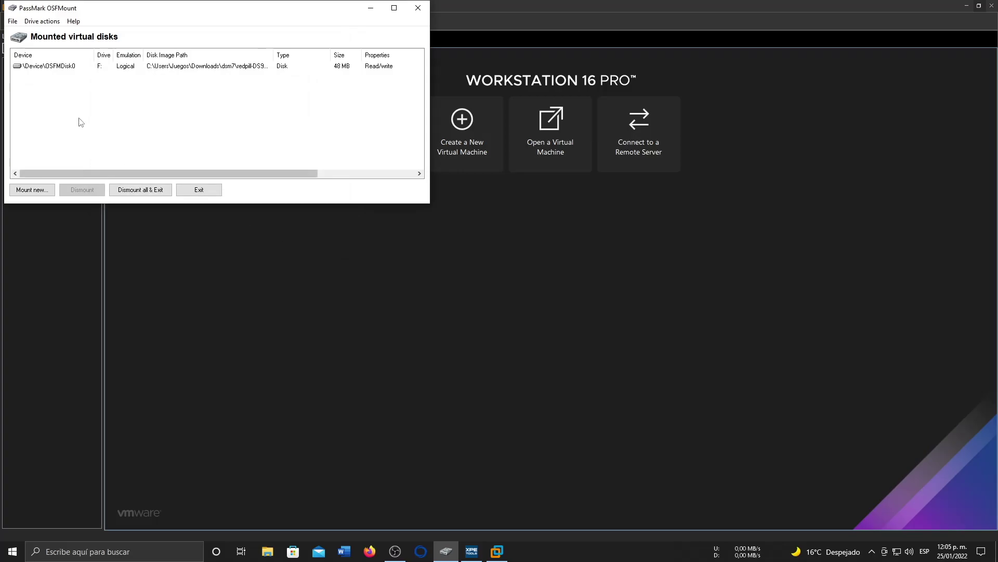
- Open grub.cfg from the boot/grub folder of the mounted virtual disk in Notepad++
double_click(66, 66)
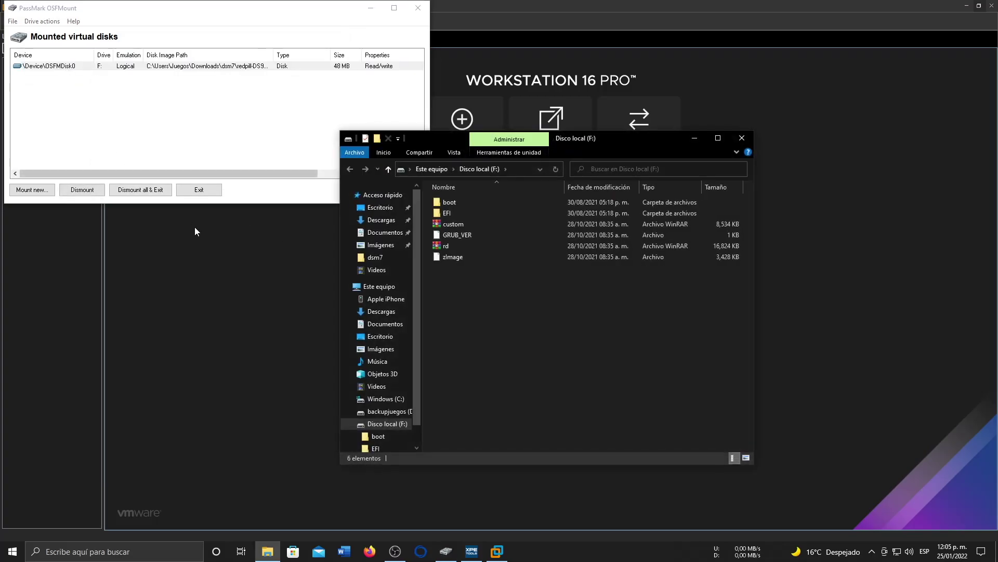
double_click(451, 204)
double_click(452, 204)
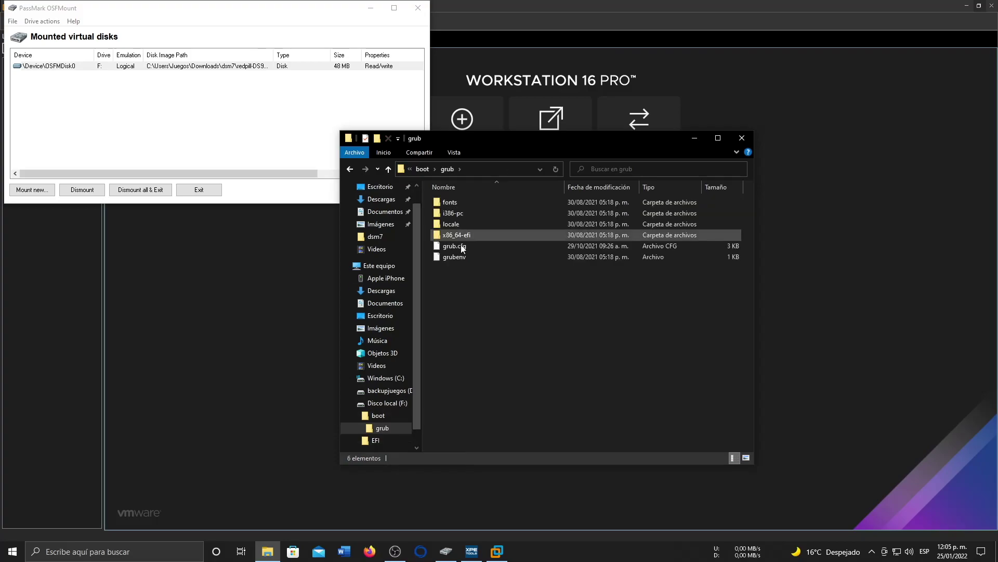
right_click(454, 244)
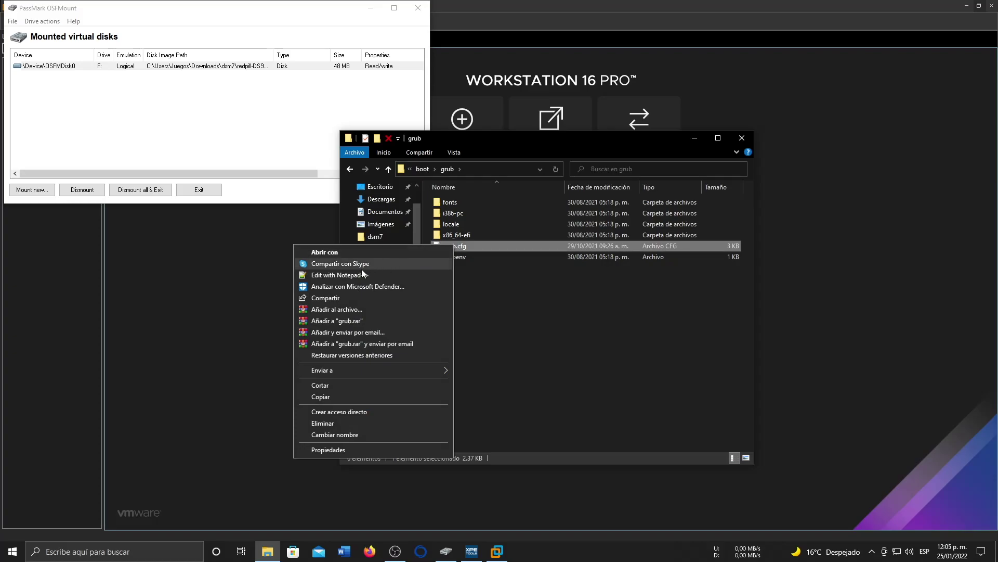
click(355, 275)
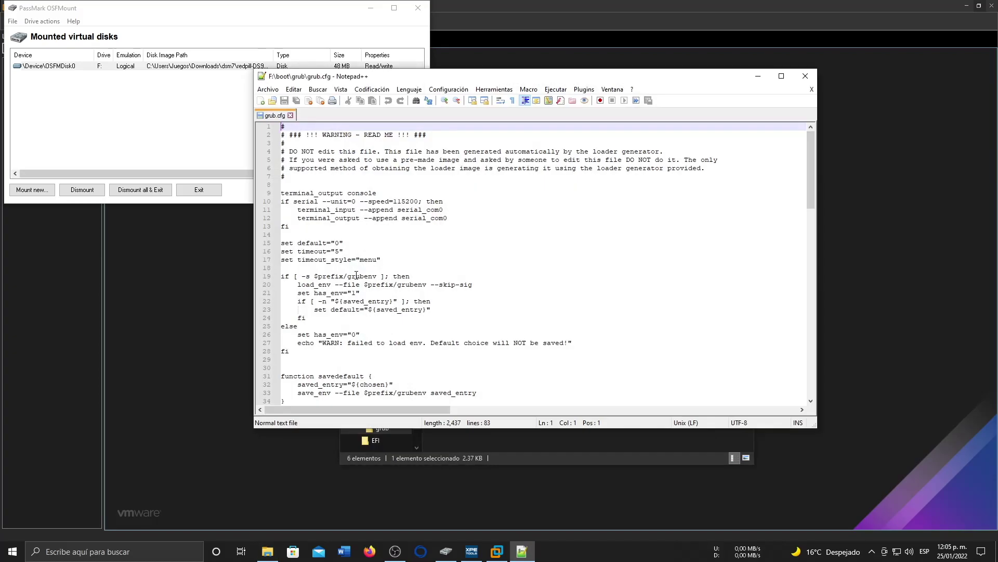
- Find the mac1 parameter in the linux line of the SATA boot entry and add a space after its value
scroll(356, 275, down, 2)
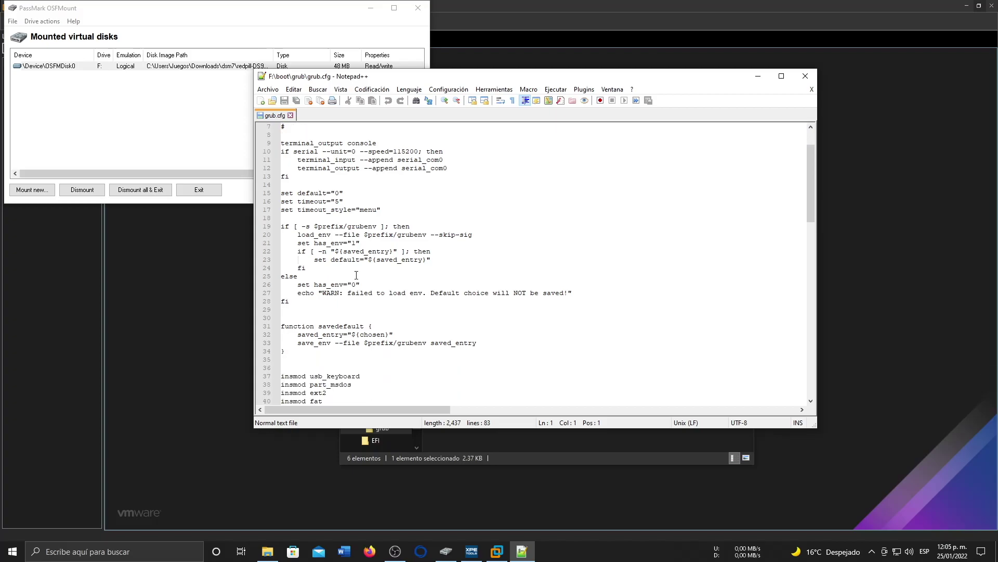
scroll(356, 274, down, 3)
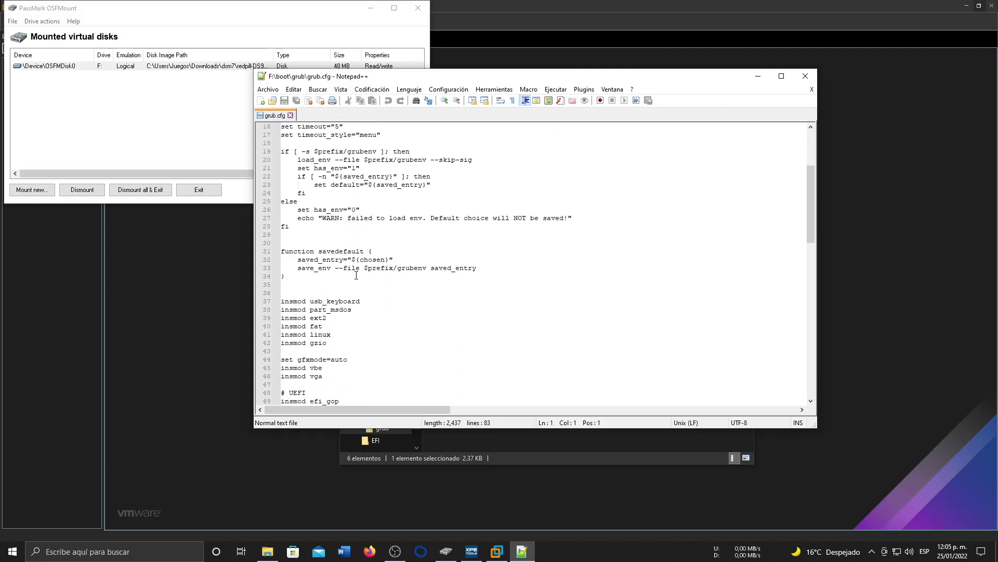
scroll(356, 275, down, 5)
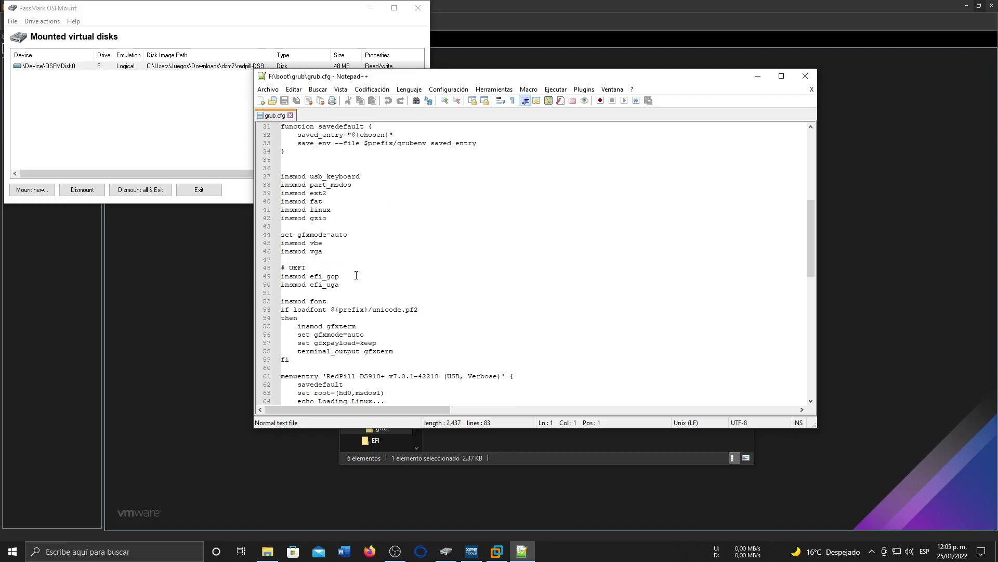
scroll(356, 274, down, 7)
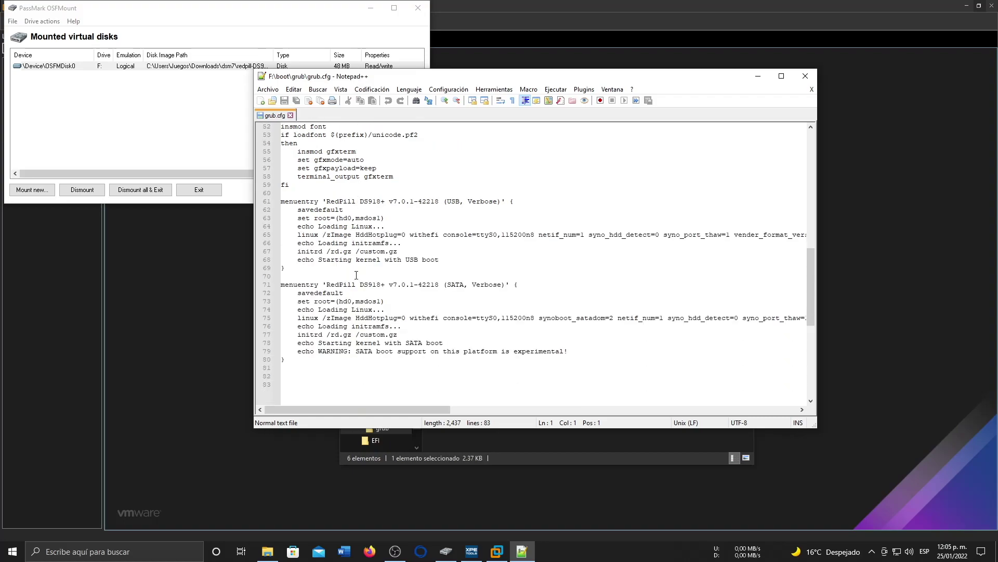
scroll(356, 275, down, 3)
scroll(356, 275, down, 1)
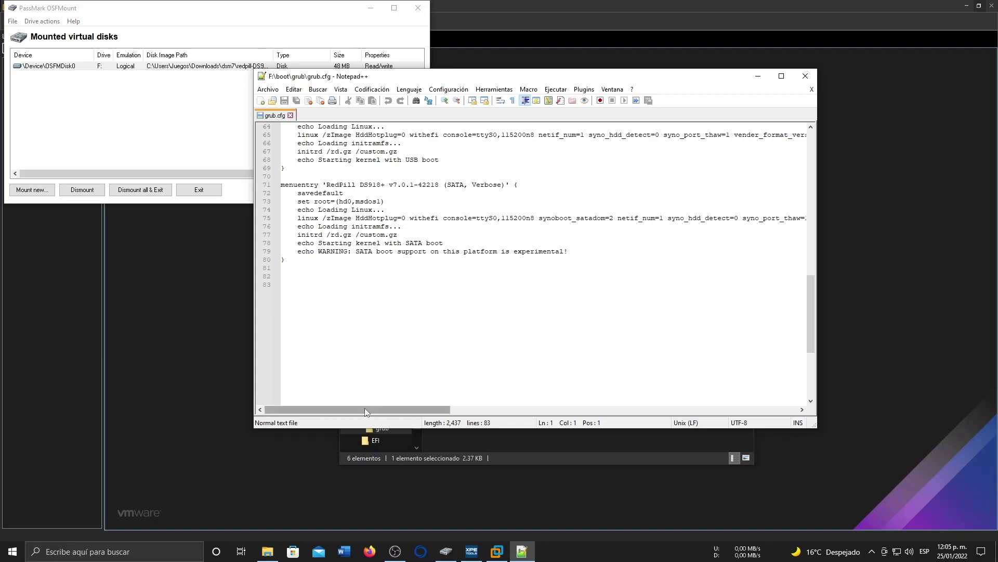
drag(365, 409, 585, 429)
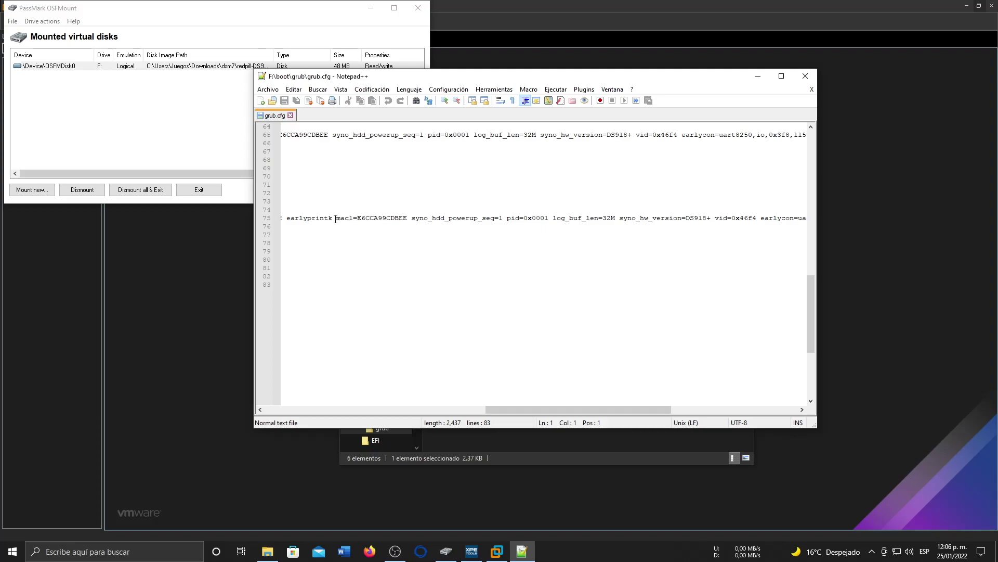
drag(335, 219, 407, 221)
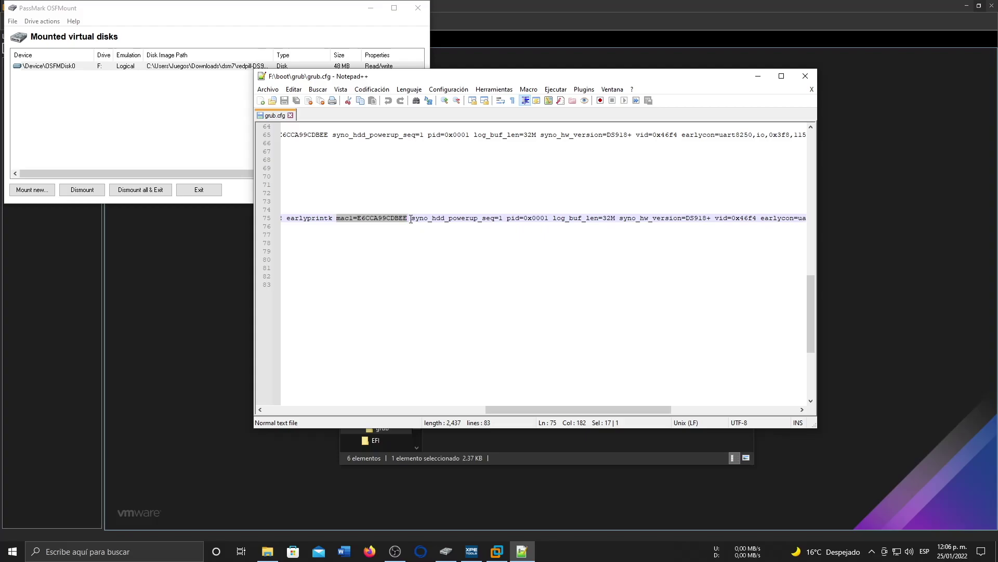
click(407, 218)
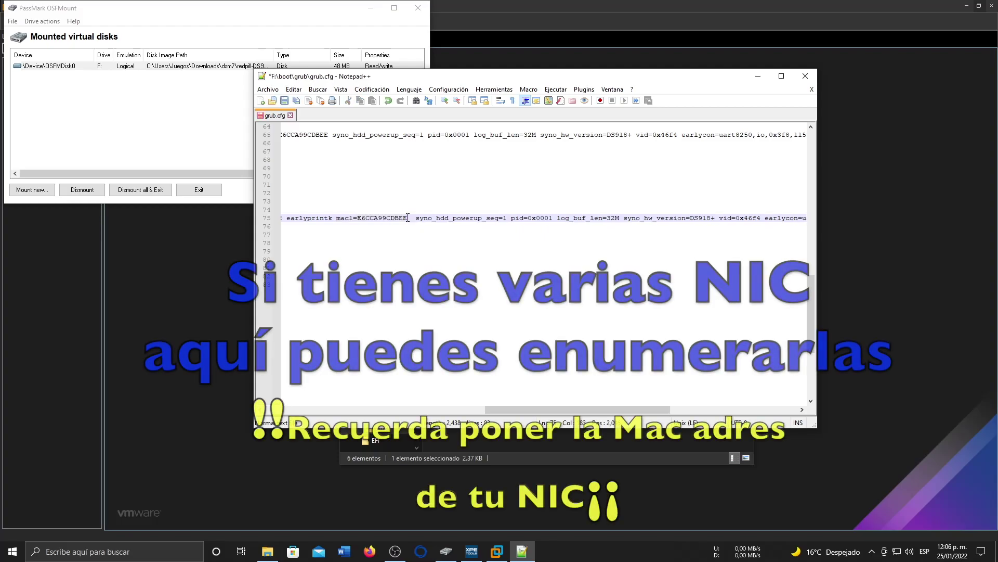
- Copy the mac1 parameter, paste it right after the original and rename the copy mac2
drag(408, 217, 338, 223)
key(ctrl+c)
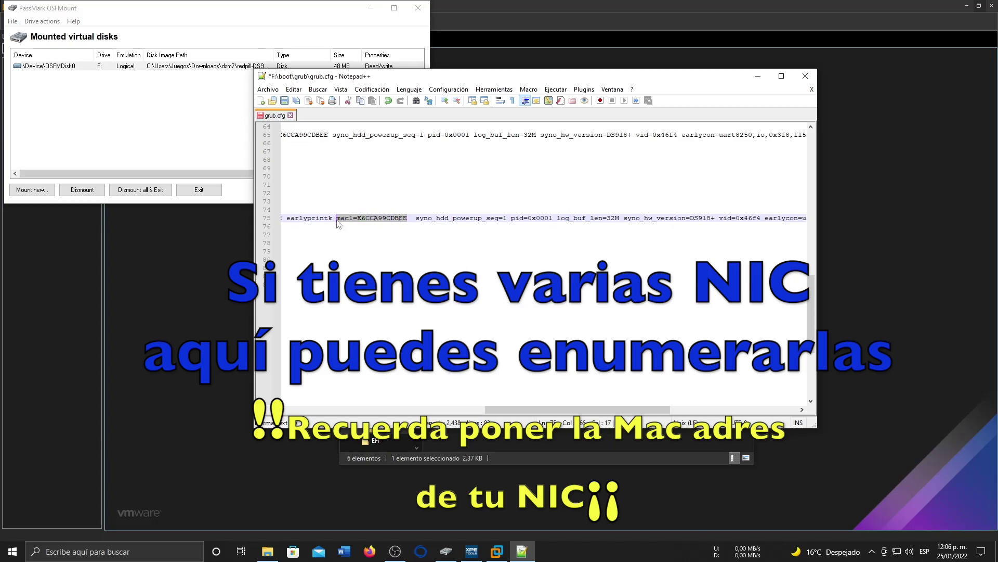
click(410, 218)
key(ctrl+v)
click(424, 218)
key(BackSpace)
text(2)
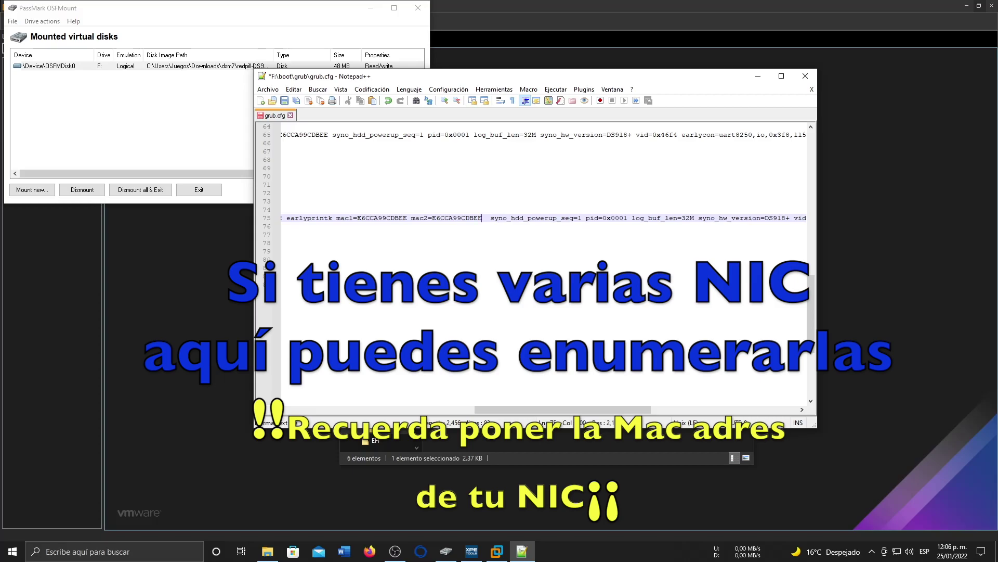
- Replace the last characters of the mac2 value so it reads E6CCA99fg56
key(BackSpace)
key(BackSpace)
key(BackSpace)
key(BackSpace)
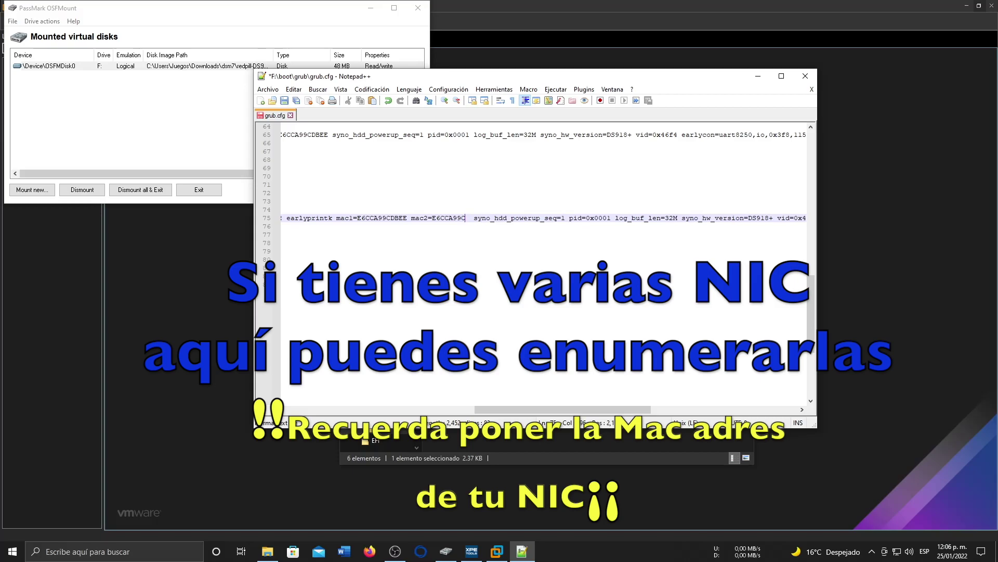
text(c)
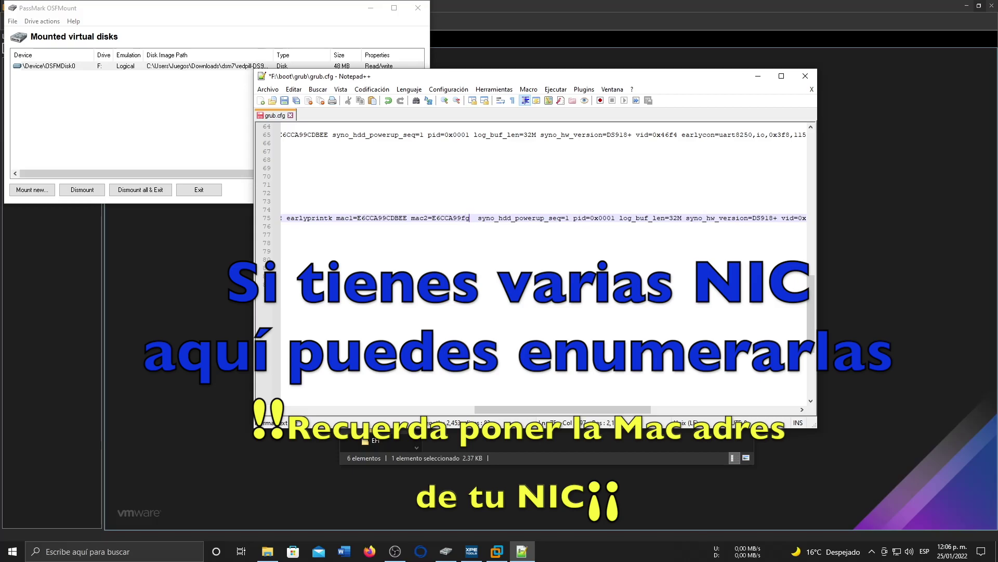
text(56)
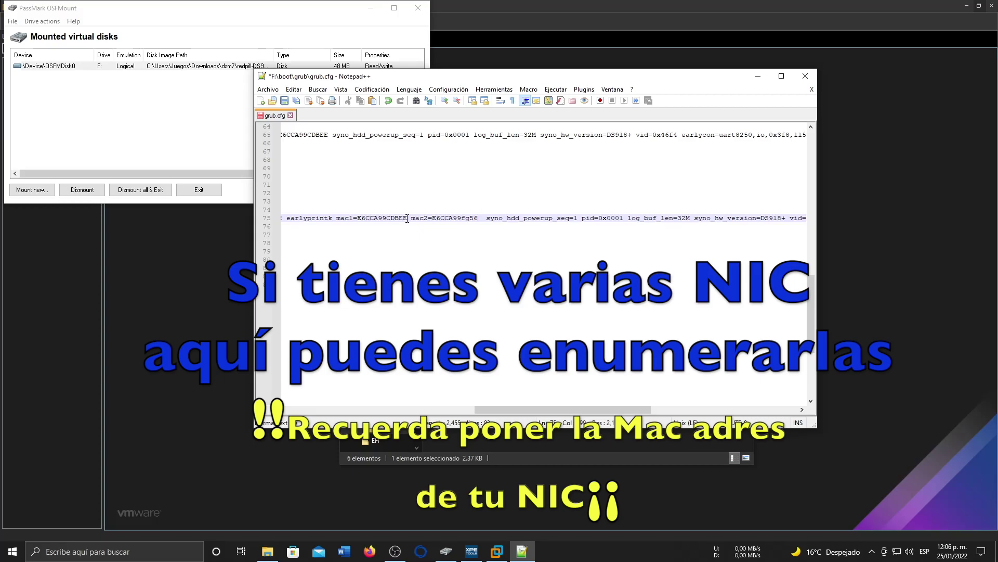
- Replace the last four characters of the mac1 value with fg55
key(BackSpace)
key(BackSpace)
key(BackSpace)
key(BackSpace)
text(fg55)
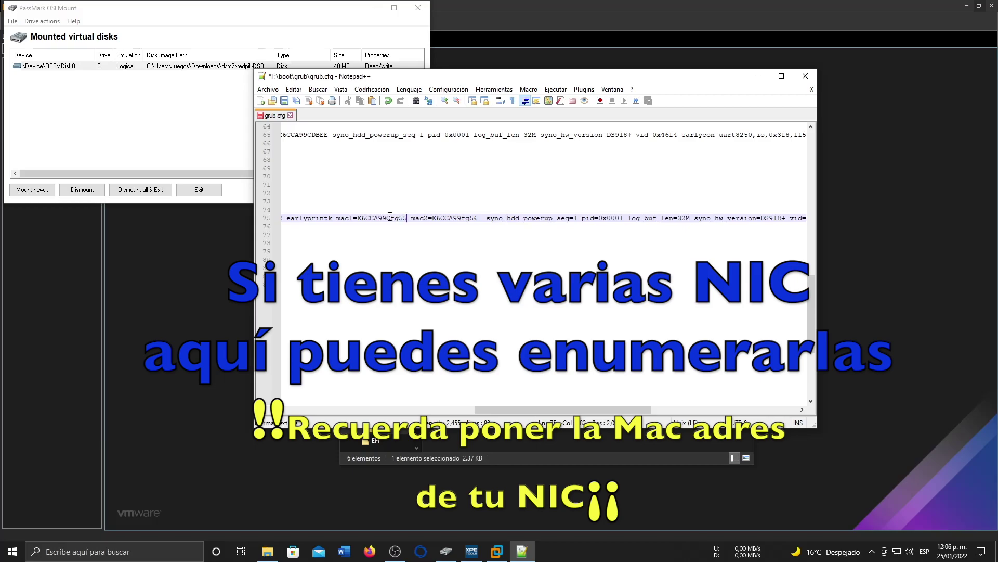
- Compare the leading parts of both MAC values and shorten mac1 to E6CCA9fg55
drag(432, 218, 462, 218)
drag(358, 218, 398, 219)
click(407, 219)
key(BackSpace)
key(BackSpace)
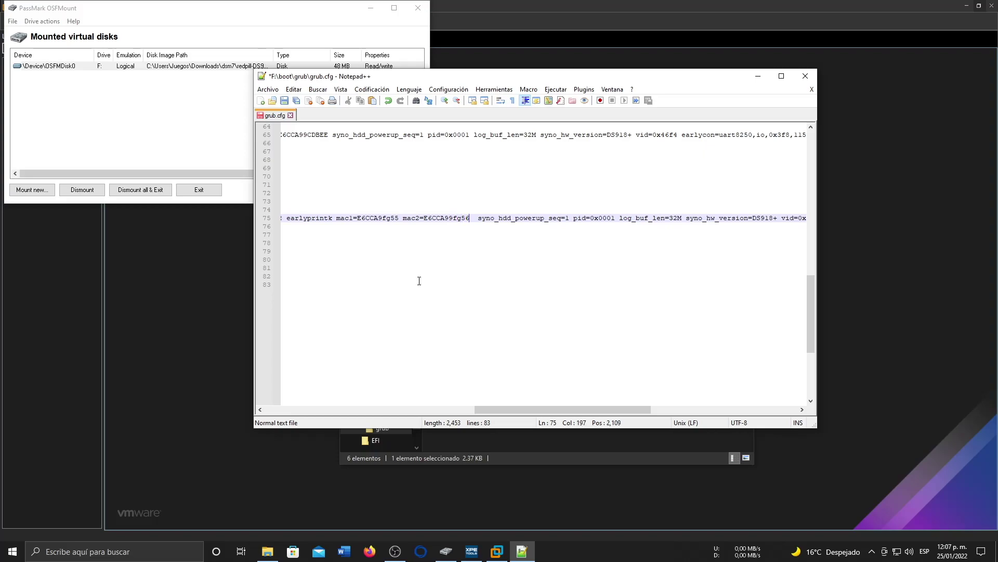
- Append a 5 to the mac1 value so it reads E6CCA9fg555
key(Left)
key(Left)
key(Left)
key(Left)
key(Left)
key(Left)
key(Left)
key(Left)
key(Left)
key(Left)
key(Left)
key(Left)
key(Left)
key(Left)
key(Left)
key(Left)
key(Left)
key(Left)
key(Left)
key(Left)
key(Right)
text(5)
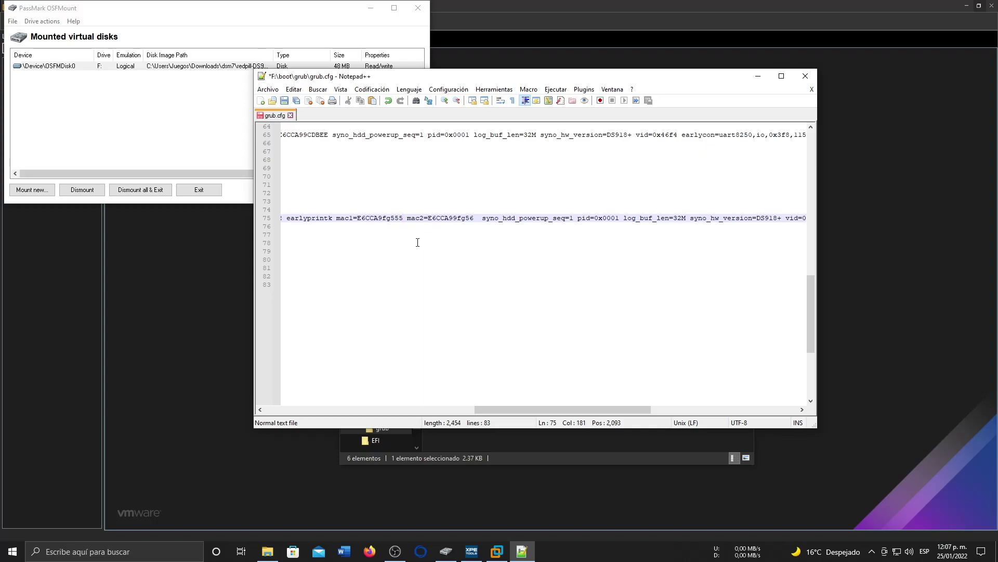
- Locate the sn parameter, switch to XPEnology Tool, generate a DS916+ serial number with its Serial Generator and select it
drag(533, 405, 680, 415)
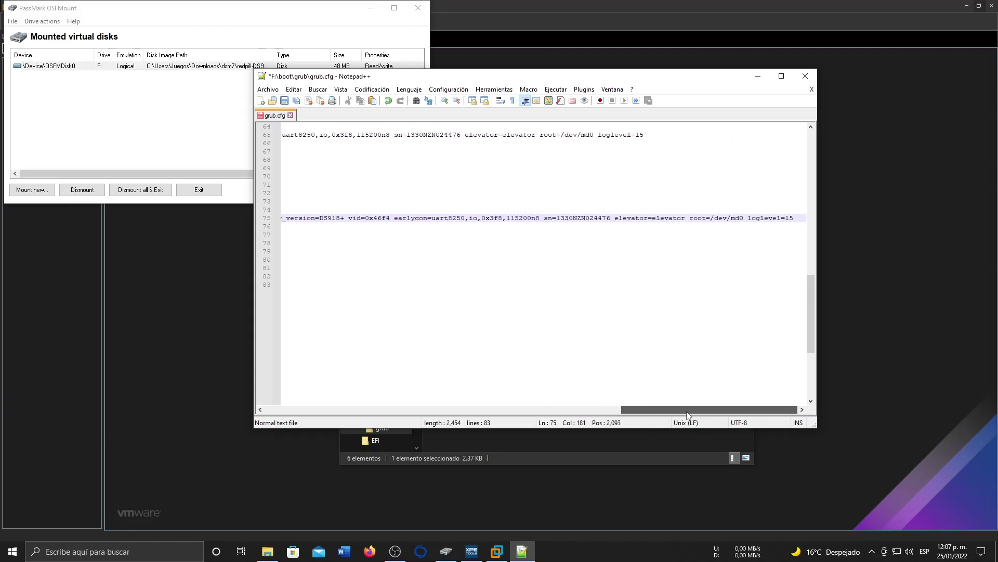
click(473, 551)
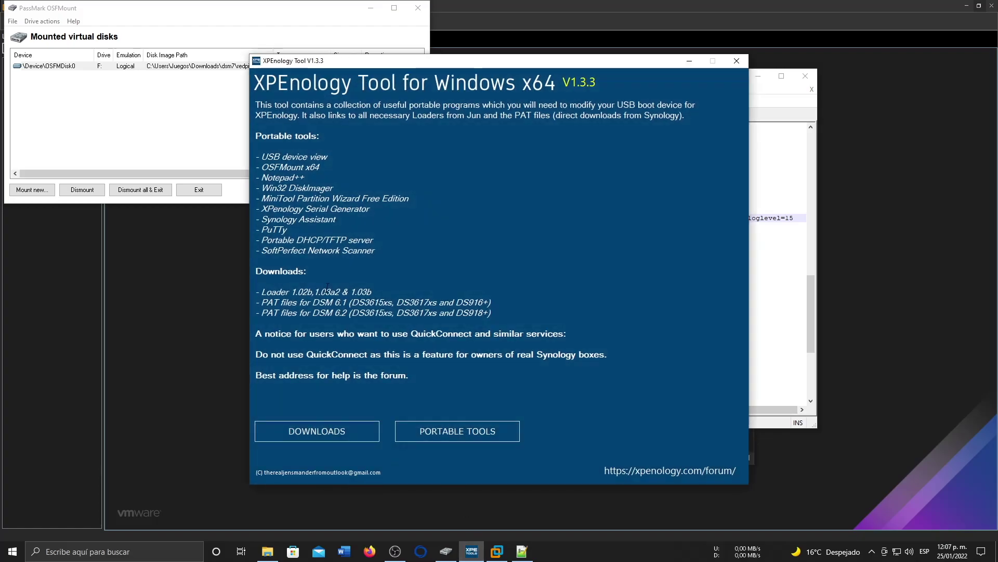
click(430, 425)
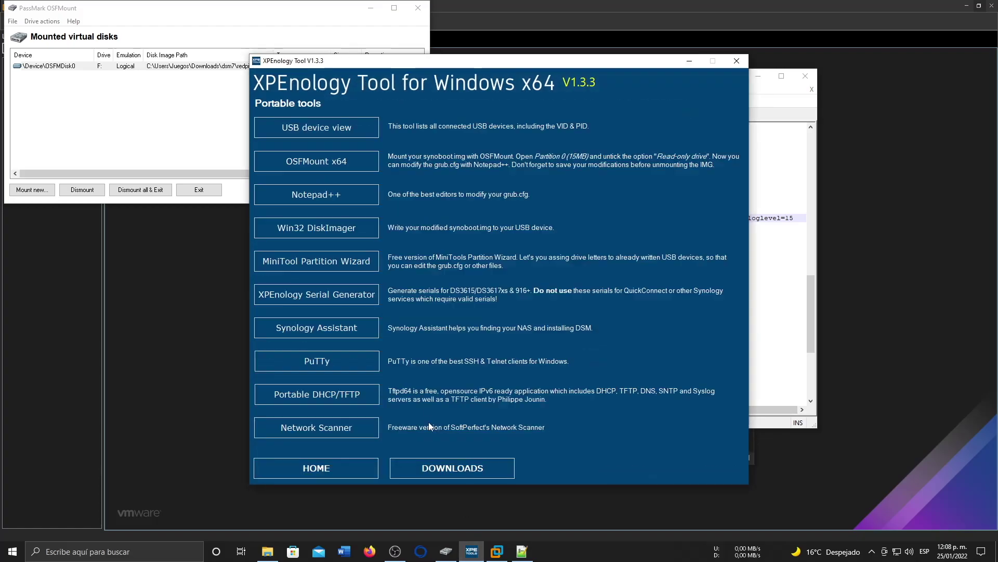
click(348, 292)
click(385, 229)
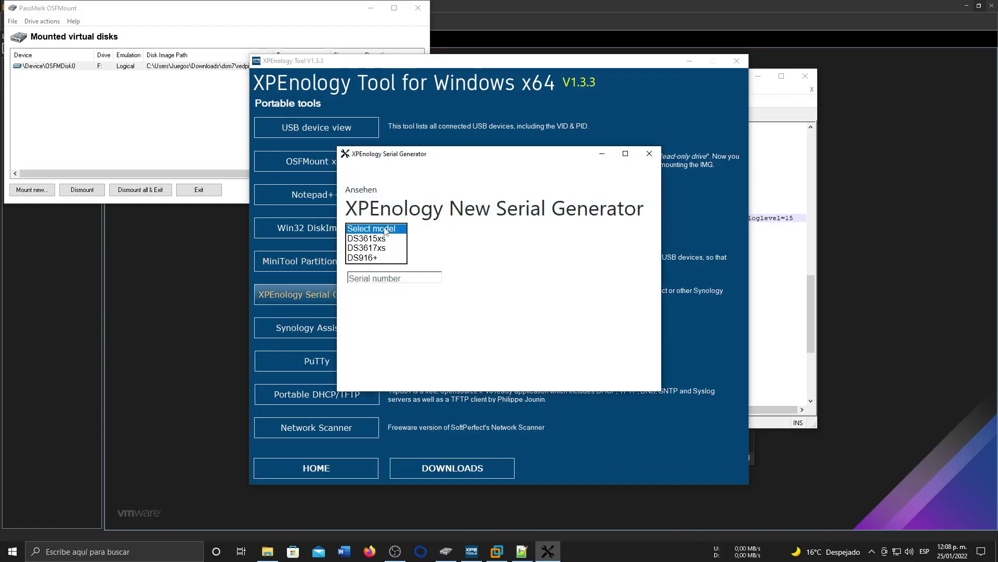
click(376, 262)
click(375, 245)
click(374, 245)
click(374, 245)
double_click(434, 282)
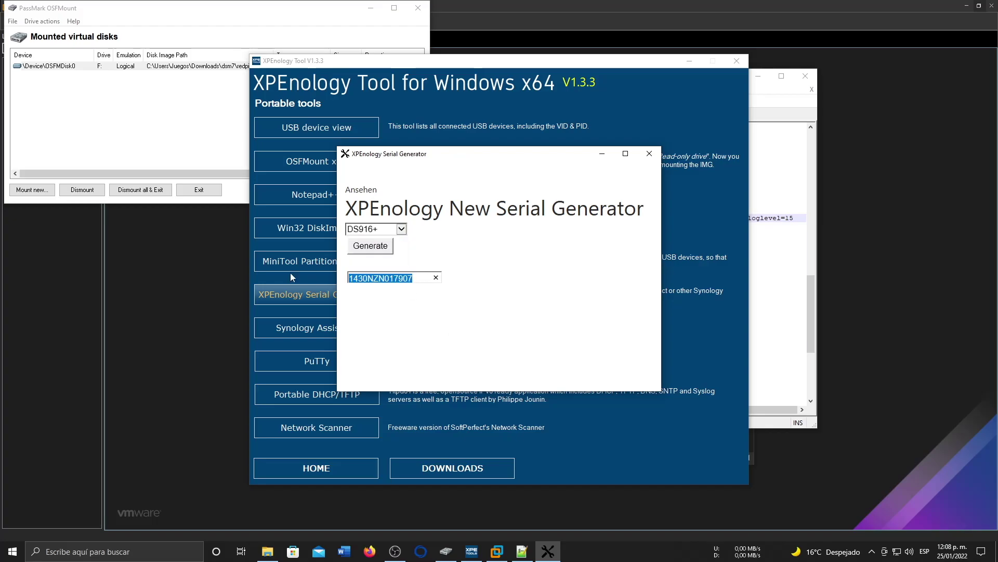
- Return to the serial number in grub.cfg's SATA entry, save the file and close it
click(780, 259)
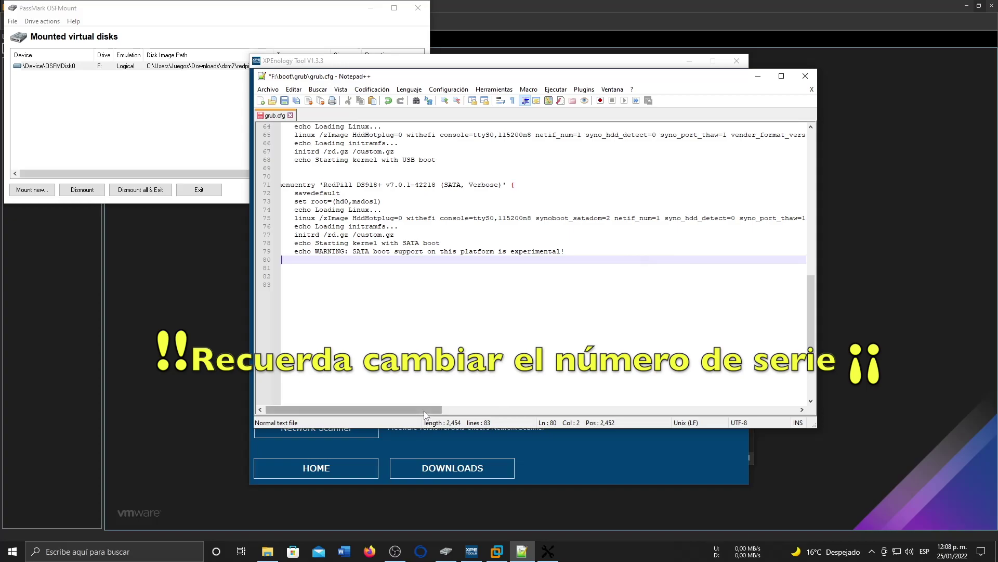
drag(423, 410, 598, 409)
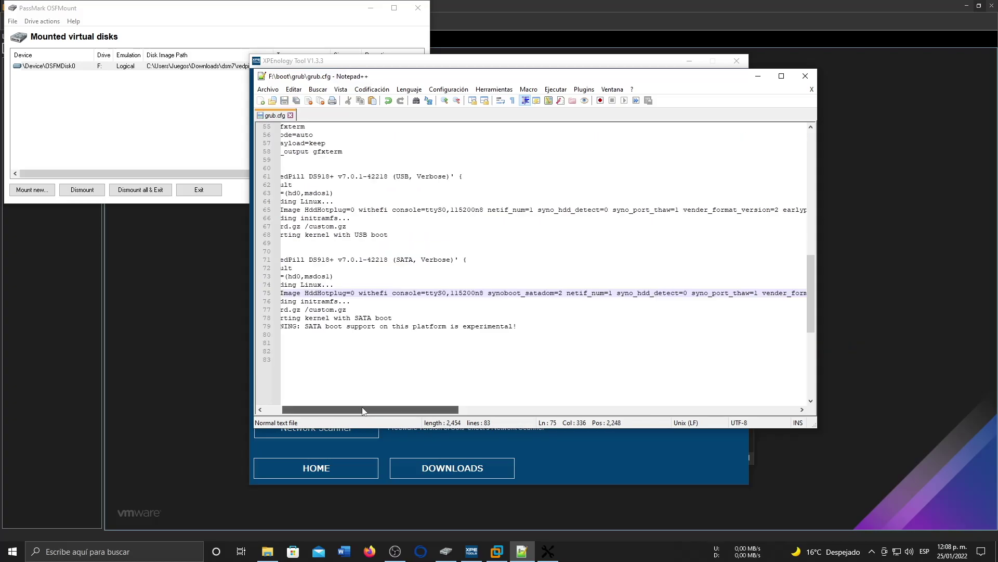
drag(363, 411, 369, 411)
click(806, 76)
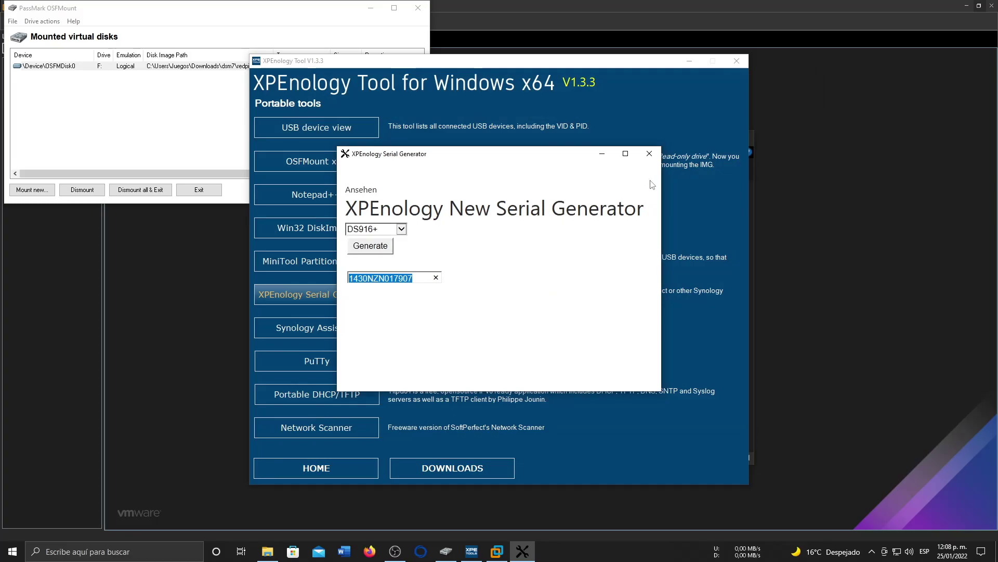
- Put away the XPEnology tools and forcefully dismount all virtual disks, exiting OSFMount
click(649, 154)
click(689, 61)
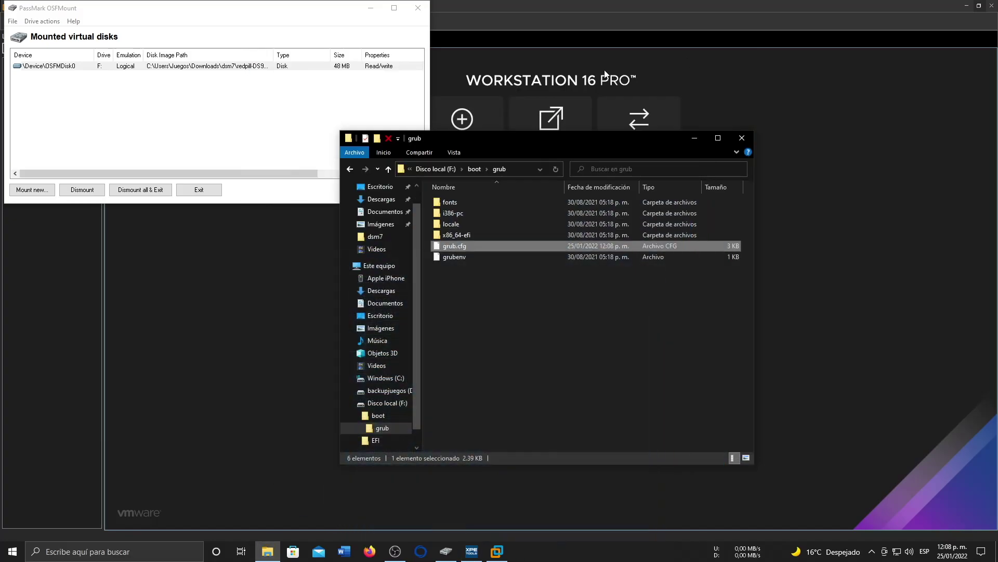
click(139, 191)
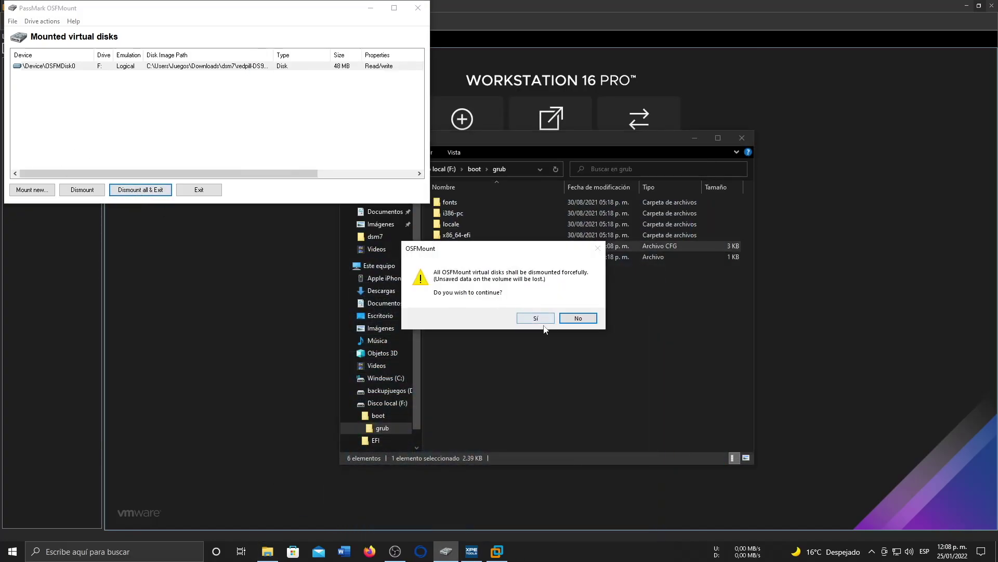
click(538, 318)
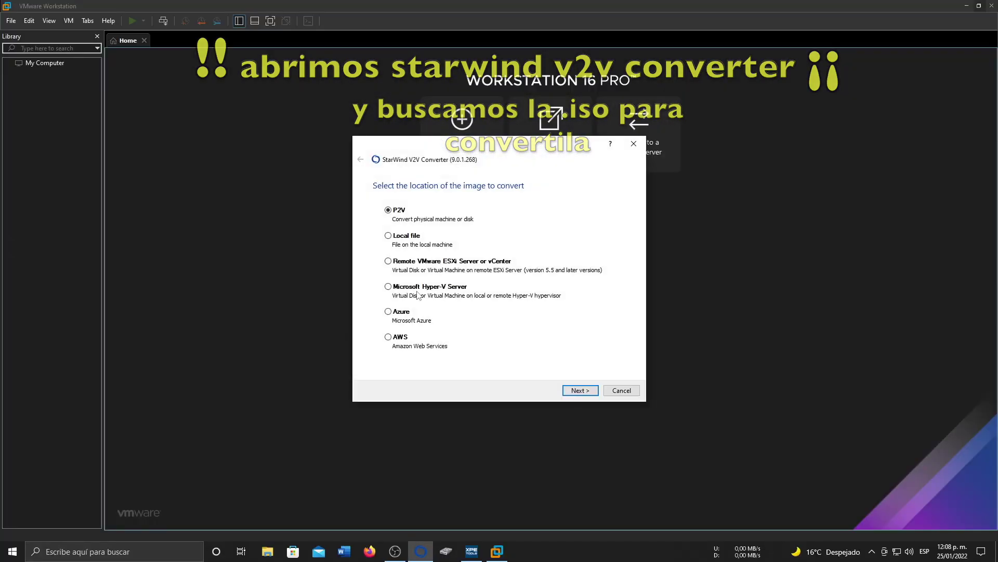
- Choose a local file as the conversion source and start browsing for the image
click(408, 241)
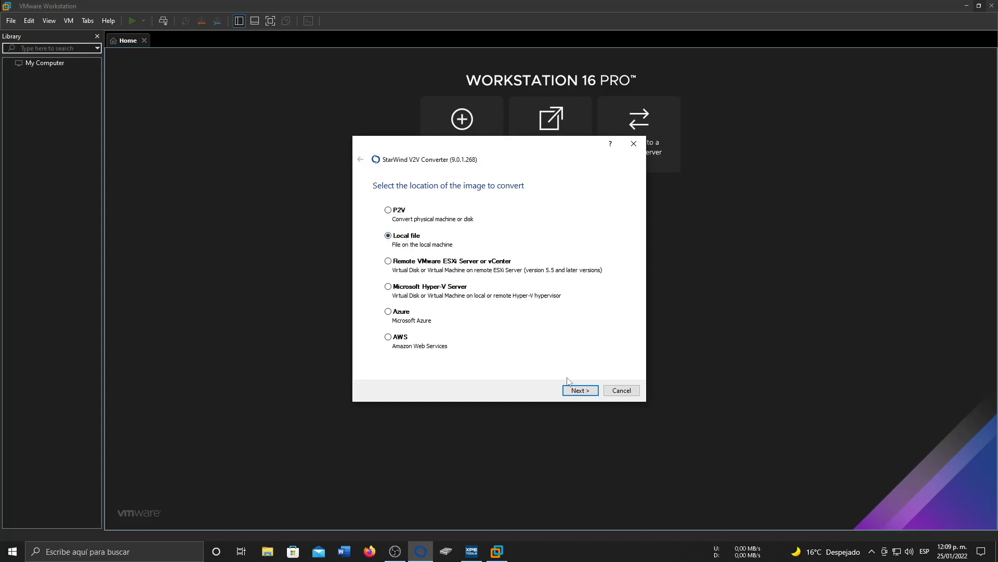
click(580, 397)
click(607, 224)
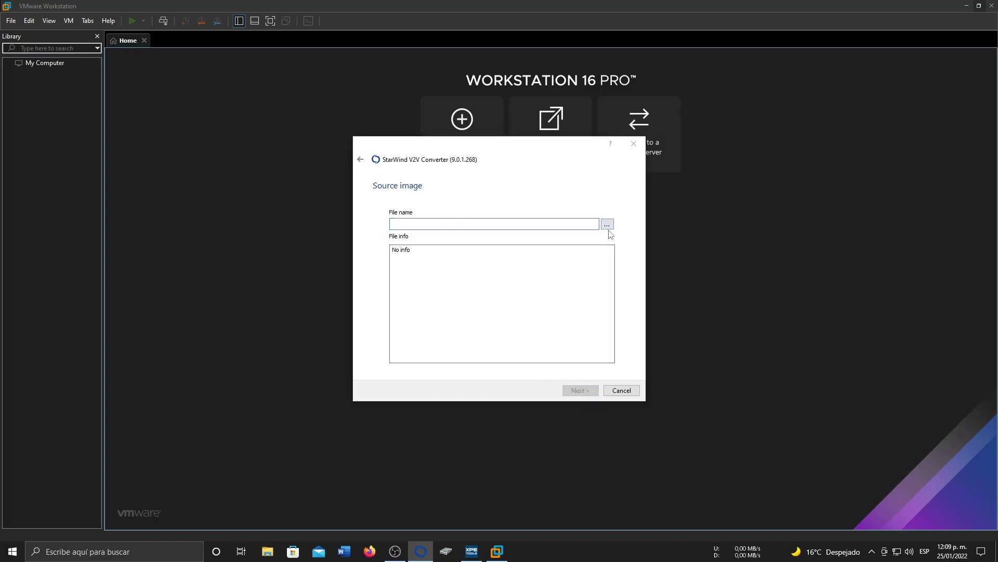
- Load redpill-DS918+_7.0.1-42218_b1635406499.img from the dsm7 folder in Downloads as the source image
click(385, 247)
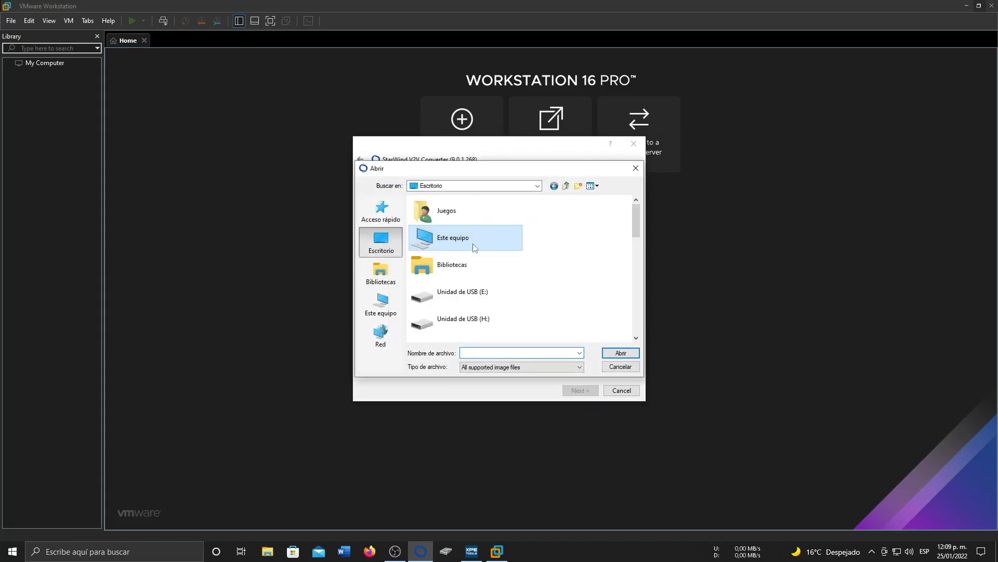
click(389, 278)
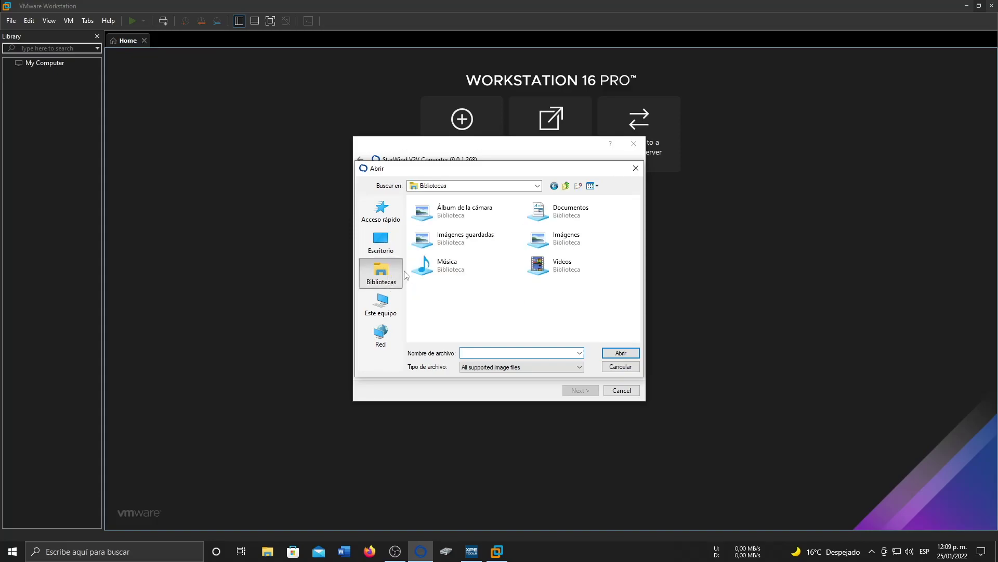
click(395, 250)
scroll(539, 283, down, 5)
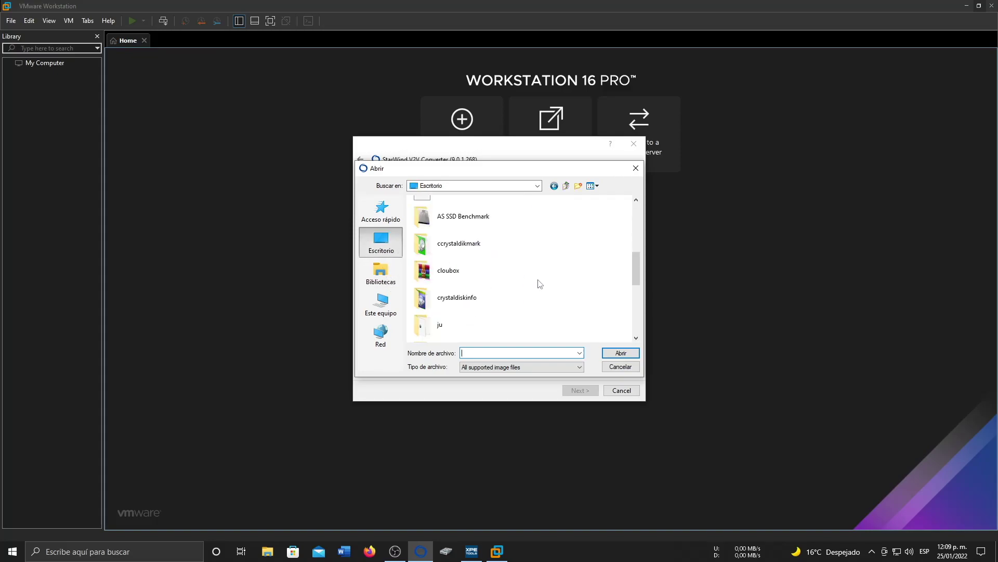
scroll(539, 283, up, 5)
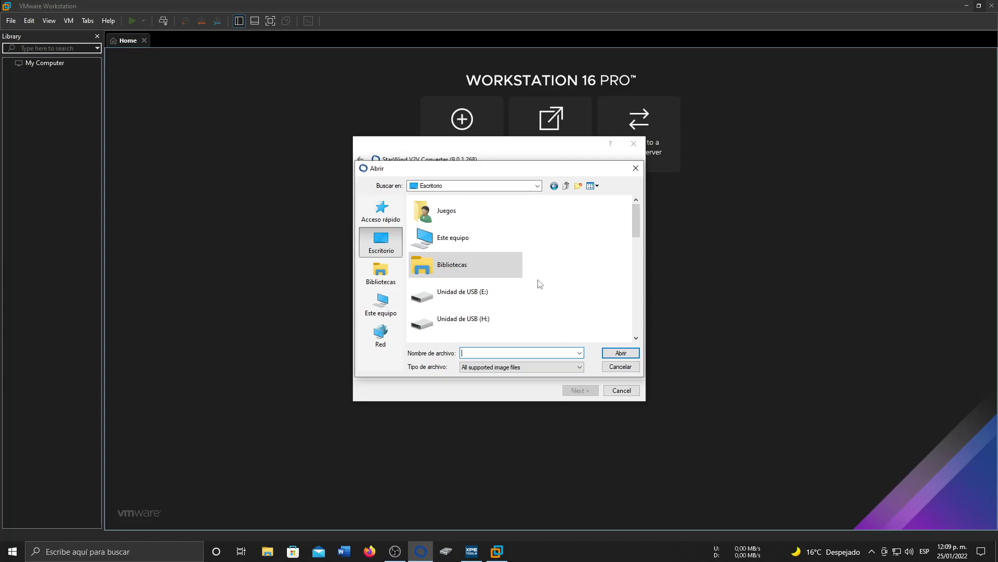
double_click(453, 237)
double_click(447, 222)
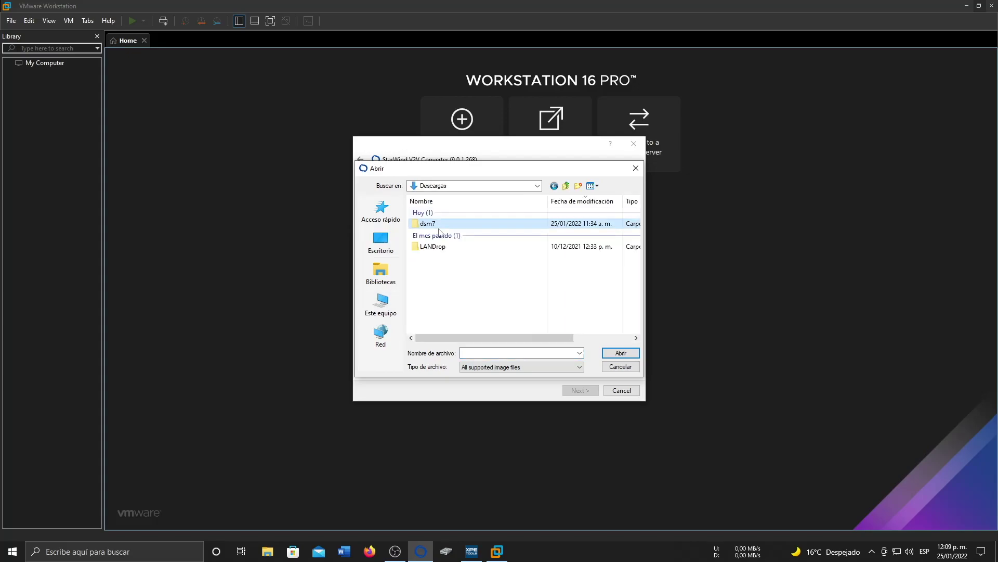
double_click(438, 224)
click(437, 214)
double_click(438, 217)
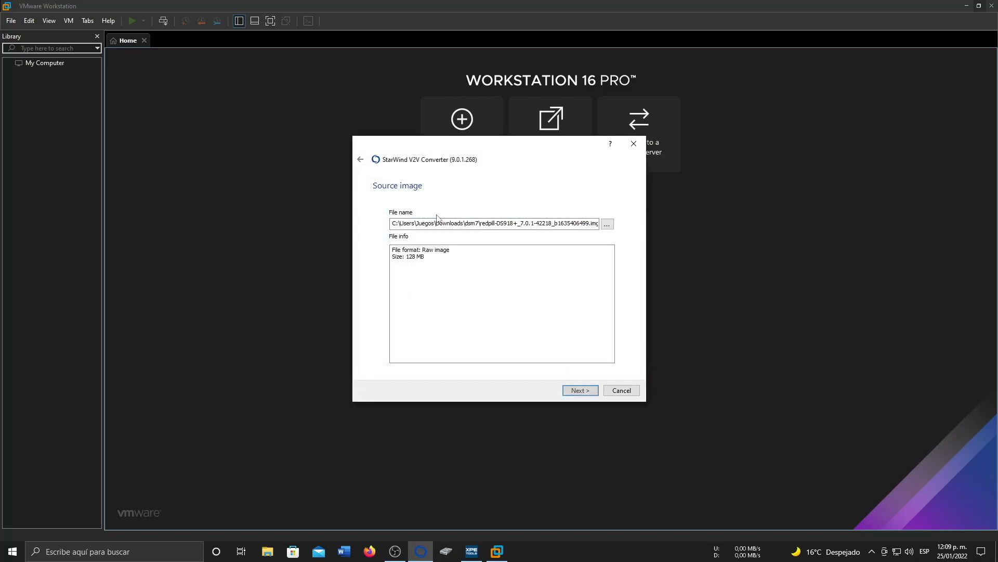
click(576, 391)
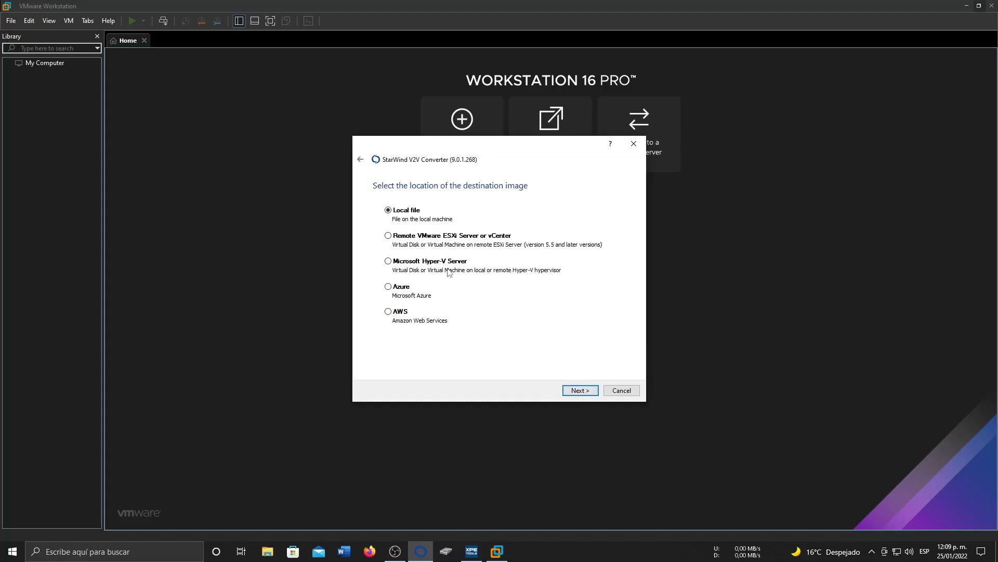
- Convert the image to a local VMDK as a VMware Workstation growable image under the suggested file name, and finish the converter
click(577, 391)
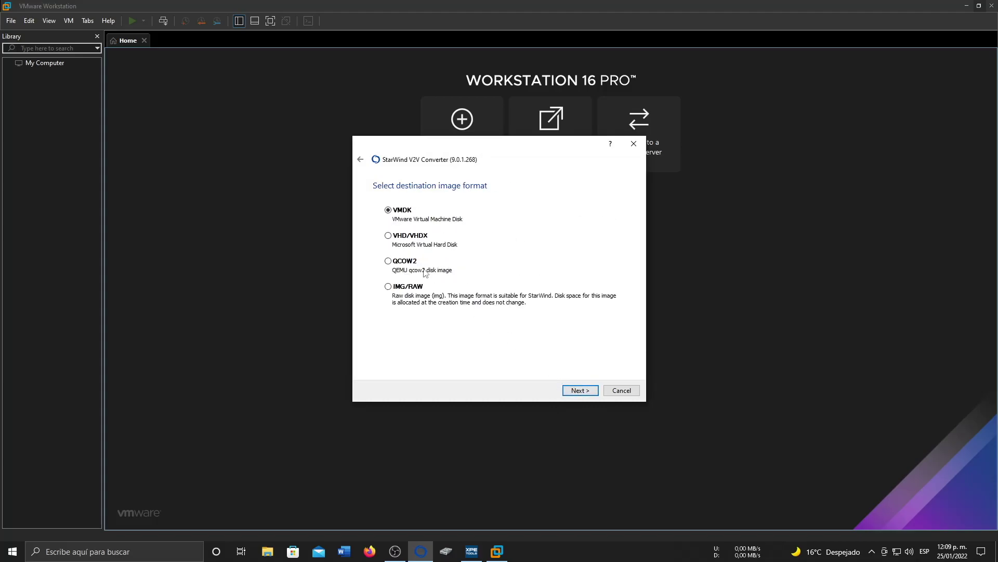
click(577, 391)
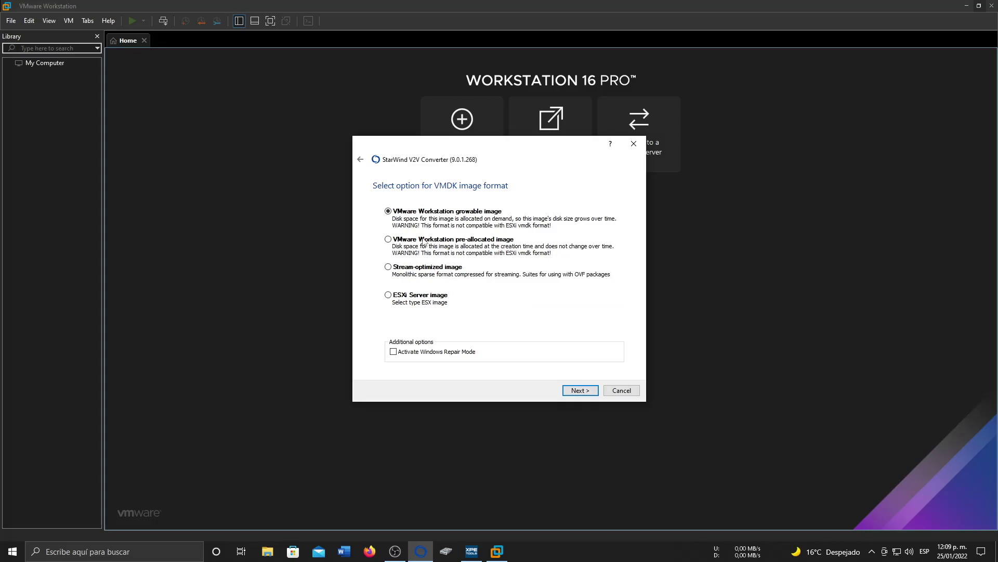
click(576, 391)
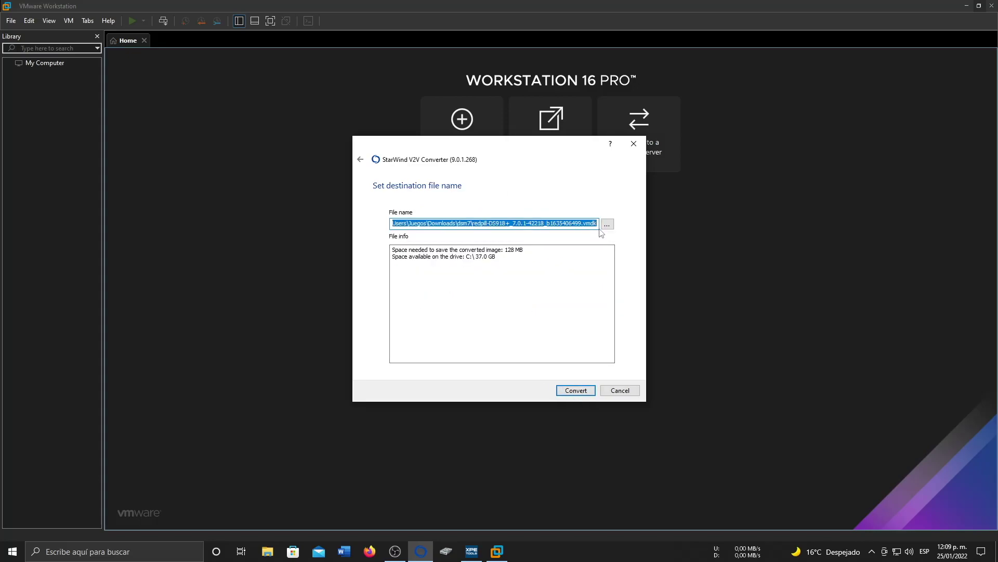
click(576, 391)
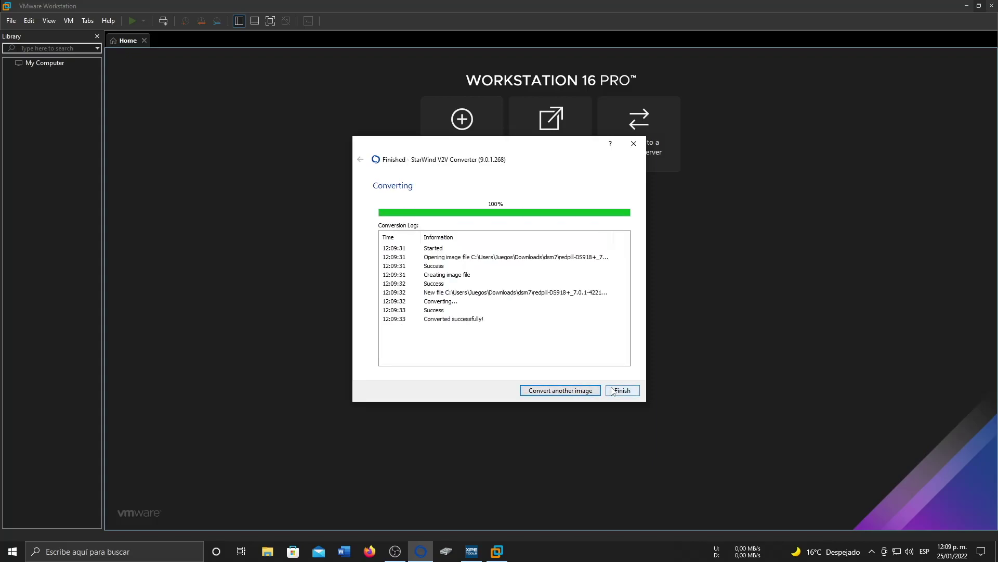
click(614, 391)
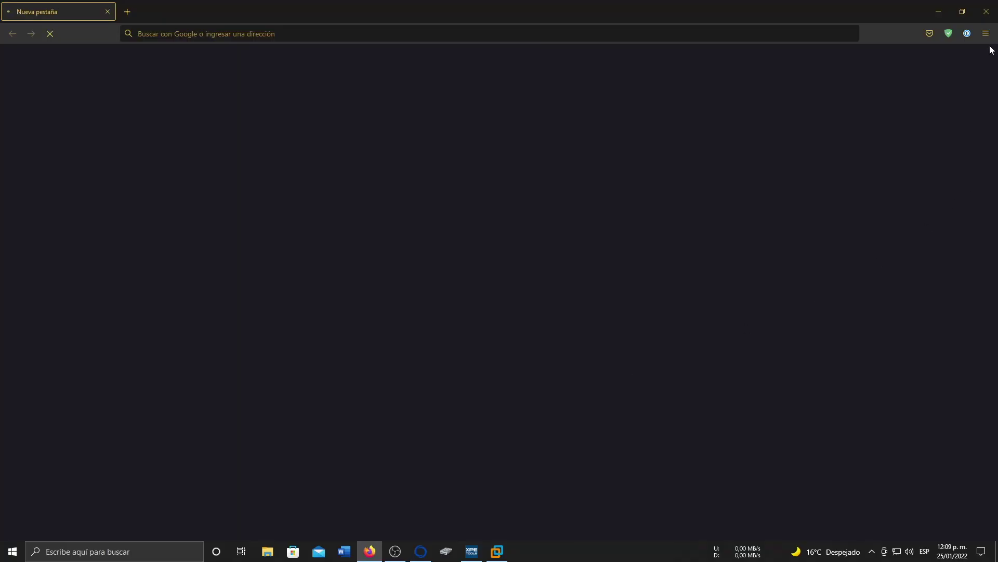
click(987, 11)
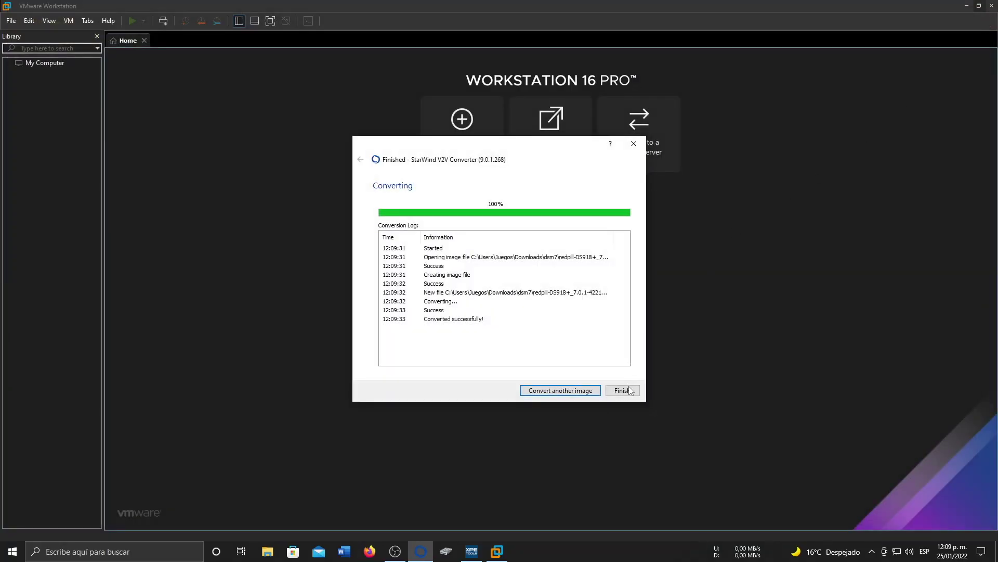
click(624, 390)
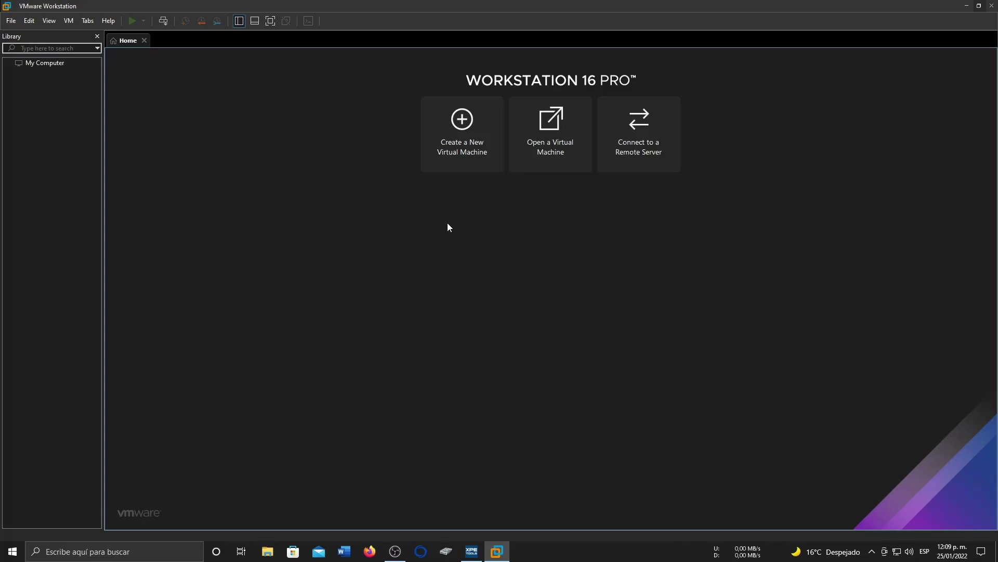
- Start a new virtual machine with the operating system installed later, using Linux with Other Linux 4.x kernel 64-bit as guest
click(452, 121)
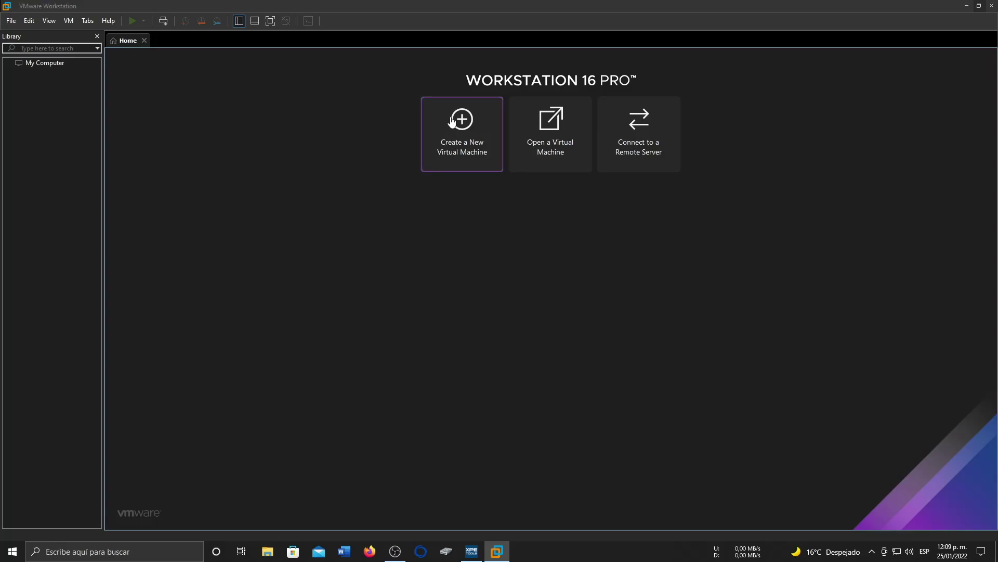
click(541, 372)
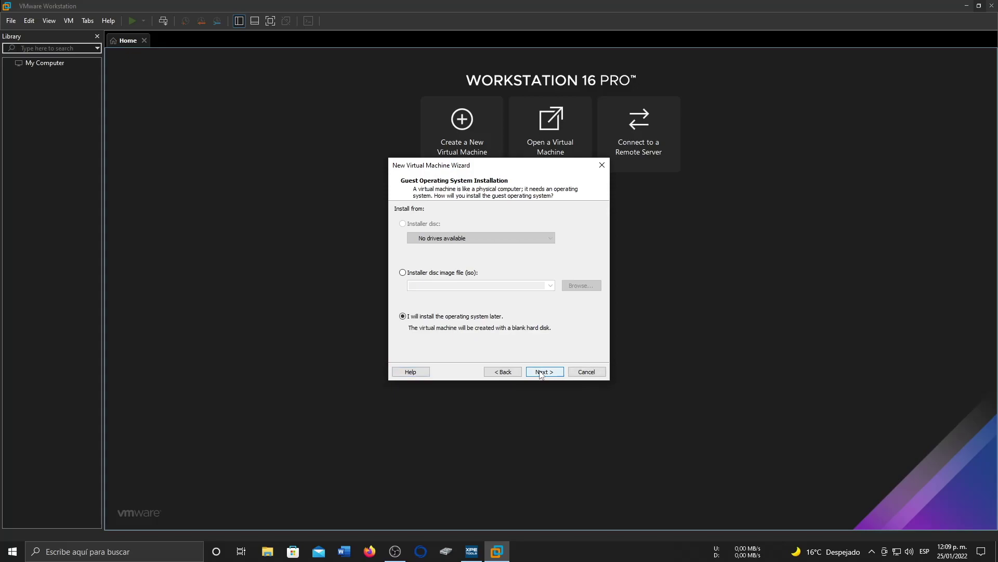
click(540, 372)
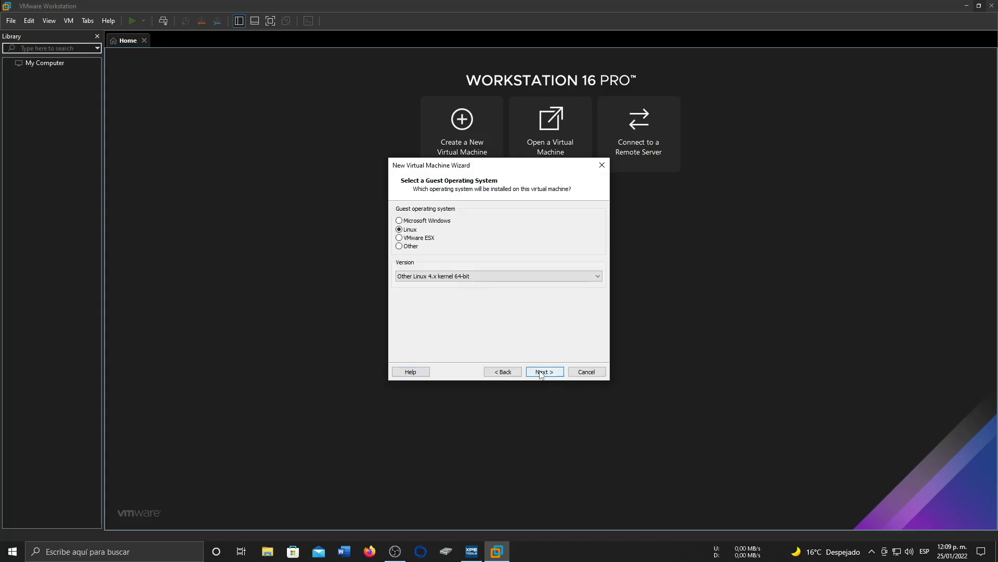
click(429, 276)
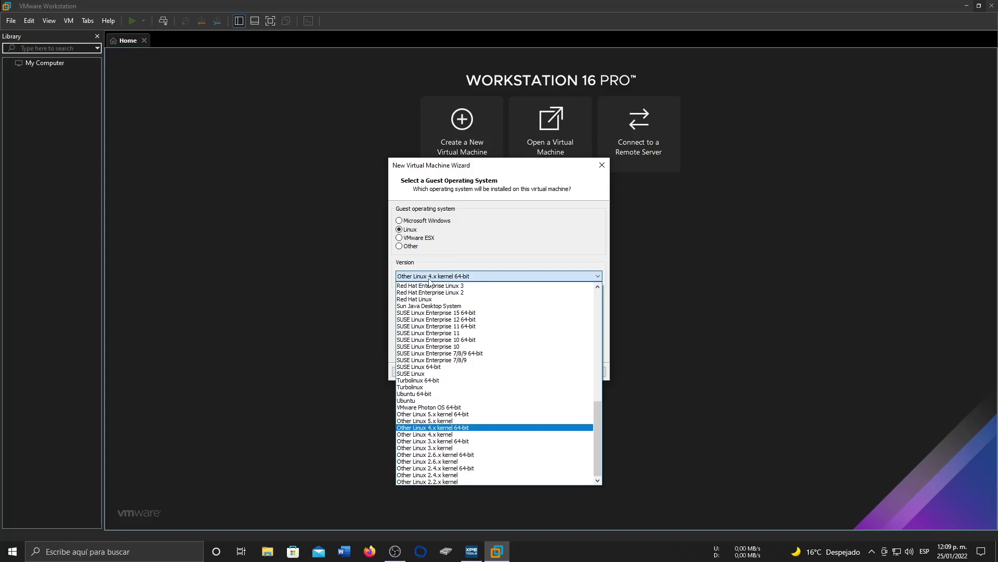
click(430, 427)
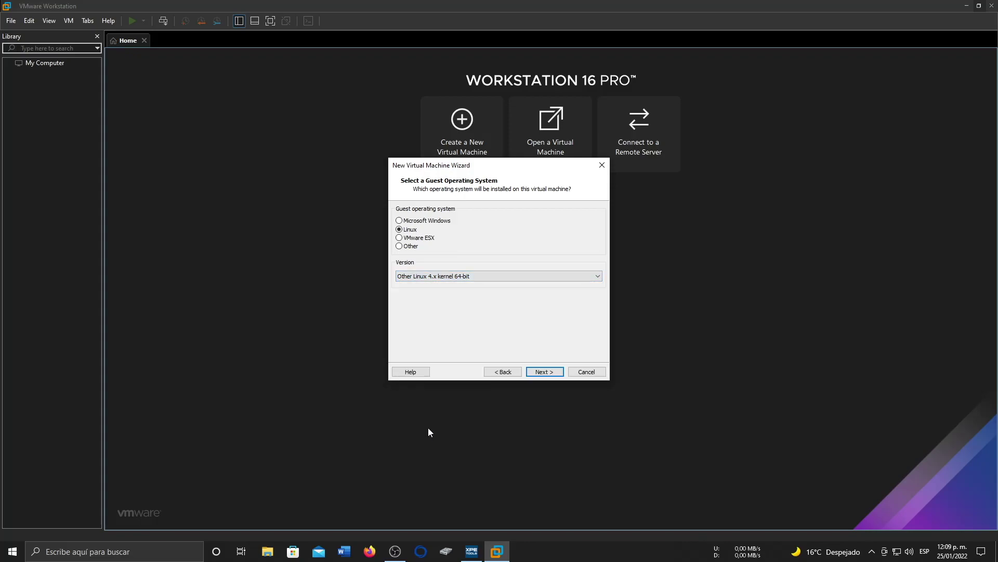
click(545, 372)
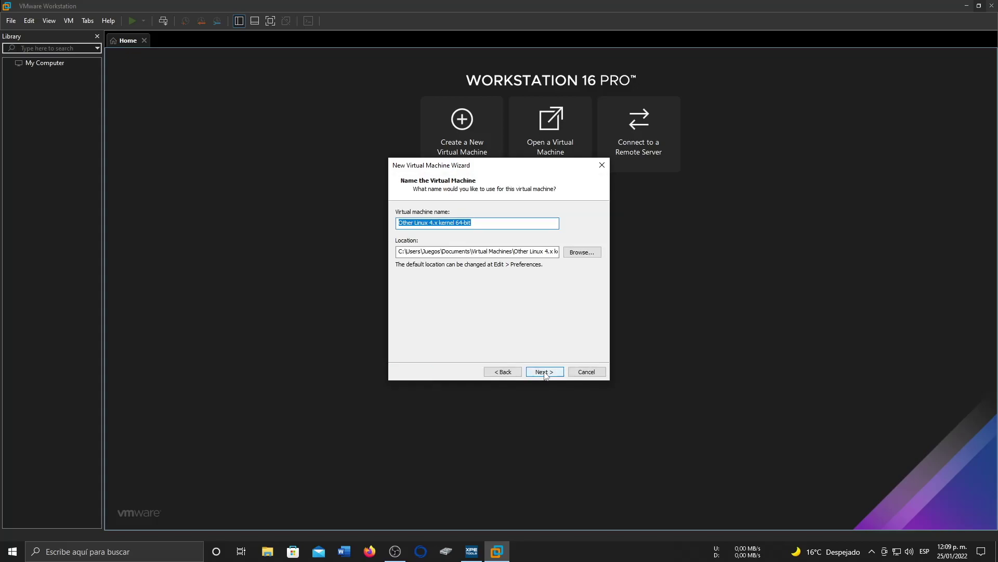
- Name the virtual machine dsm7 and create it with the default location and disk settings
text(dsm7)
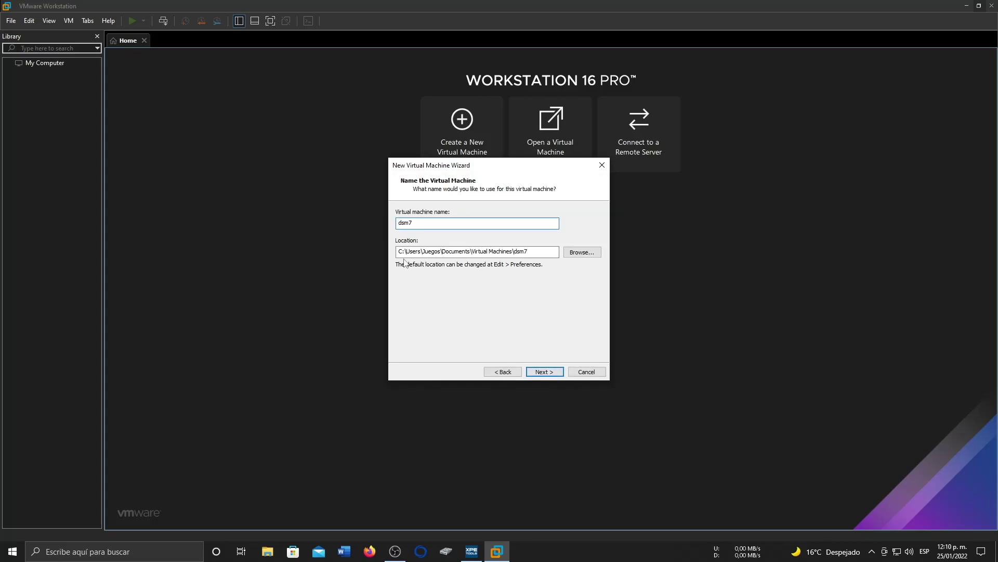
drag(398, 252, 537, 258)
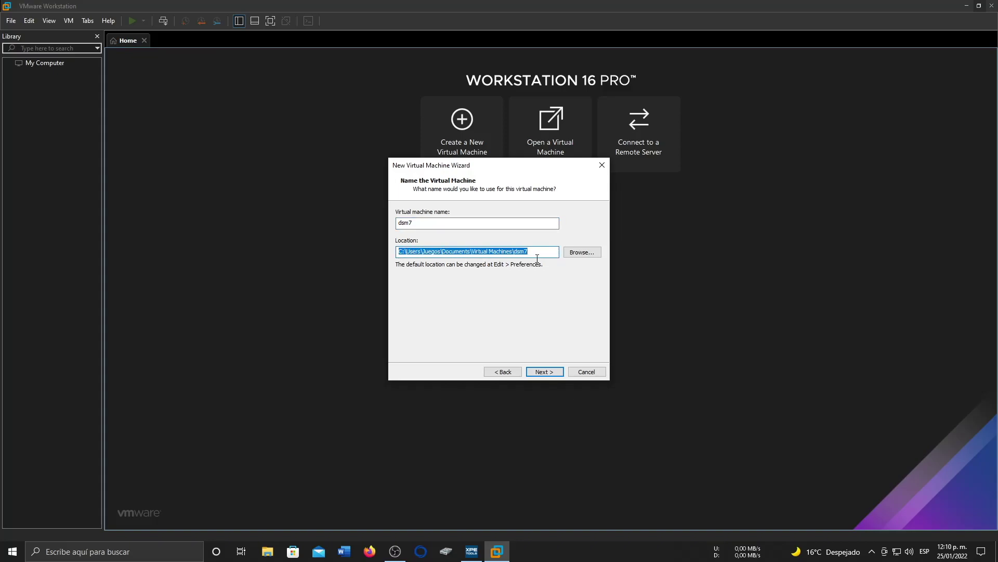
click(537, 372)
click(537, 372)
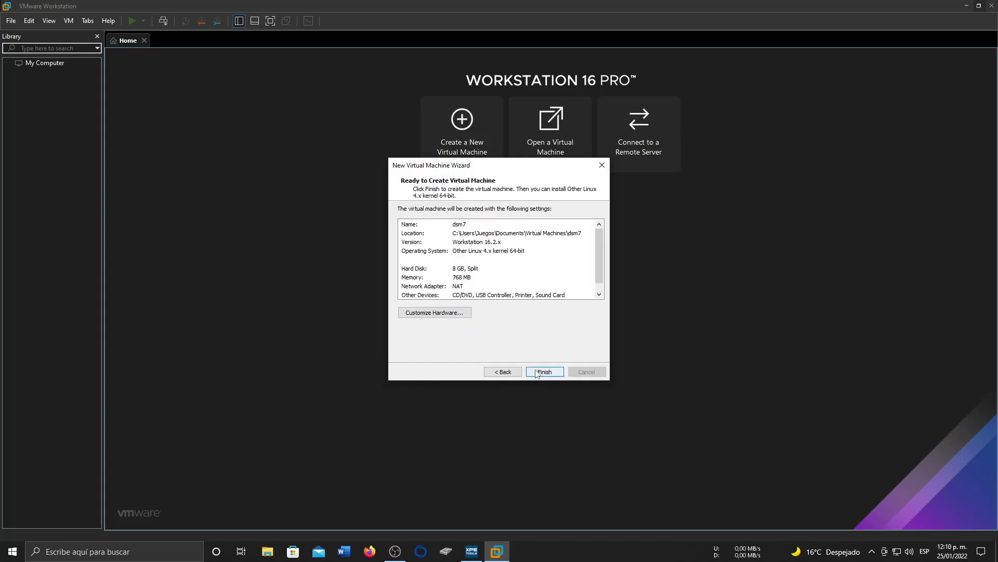
click(538, 373)
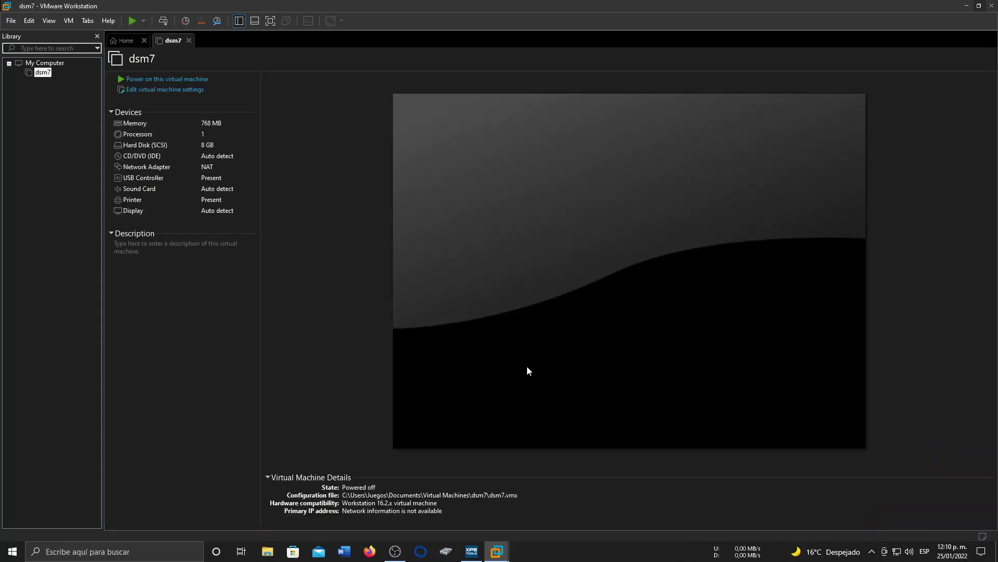
- Open the dsm7 virtual machine's settings and remove its SCSI hard disk and CD/DVD drive
click(175, 91)
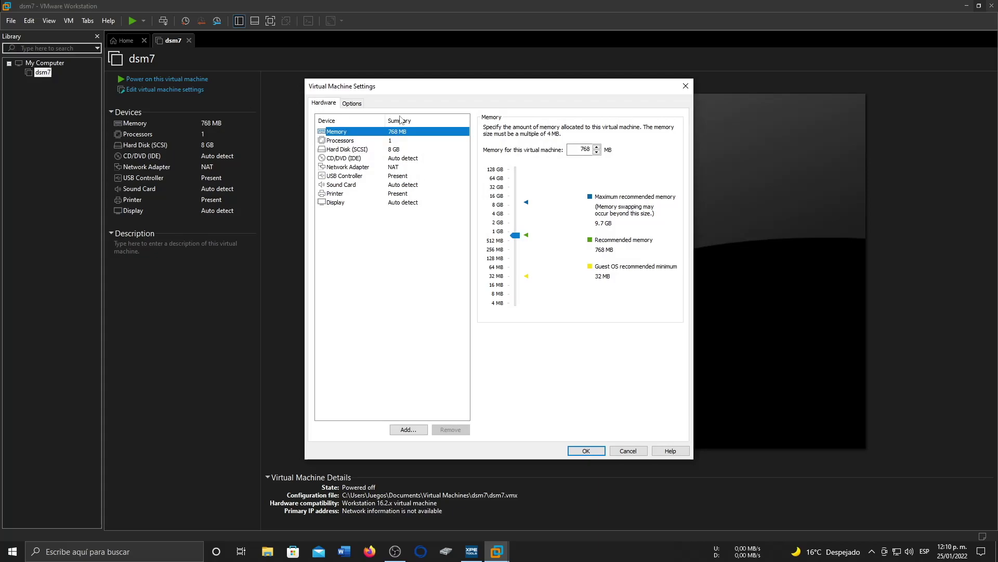
drag(467, 88, 515, 87)
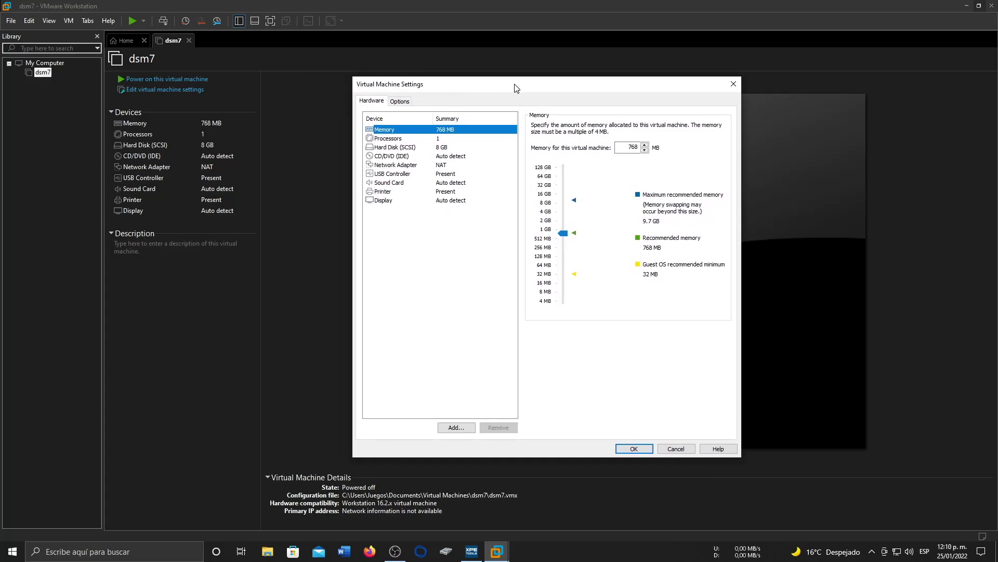
click(428, 148)
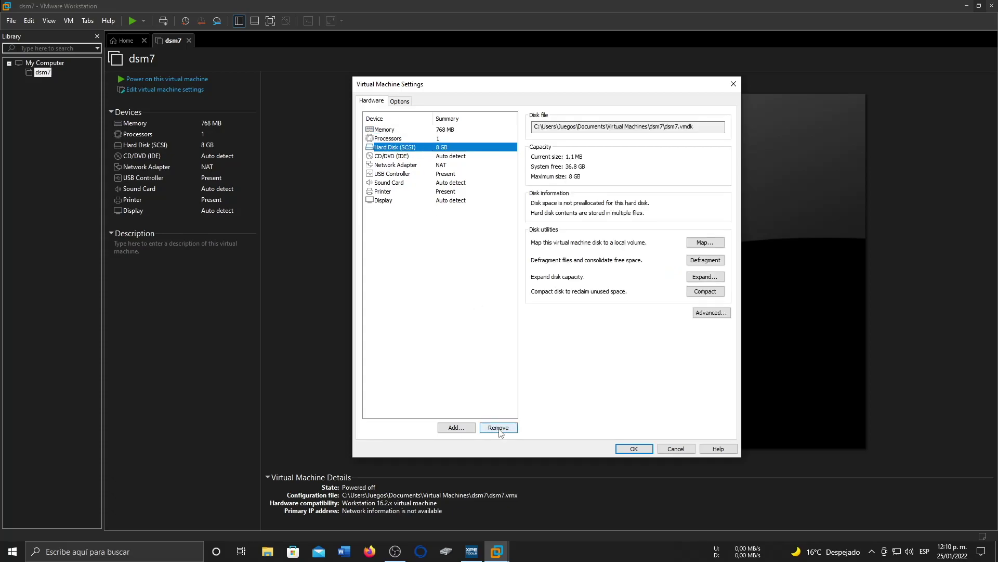
click(498, 428)
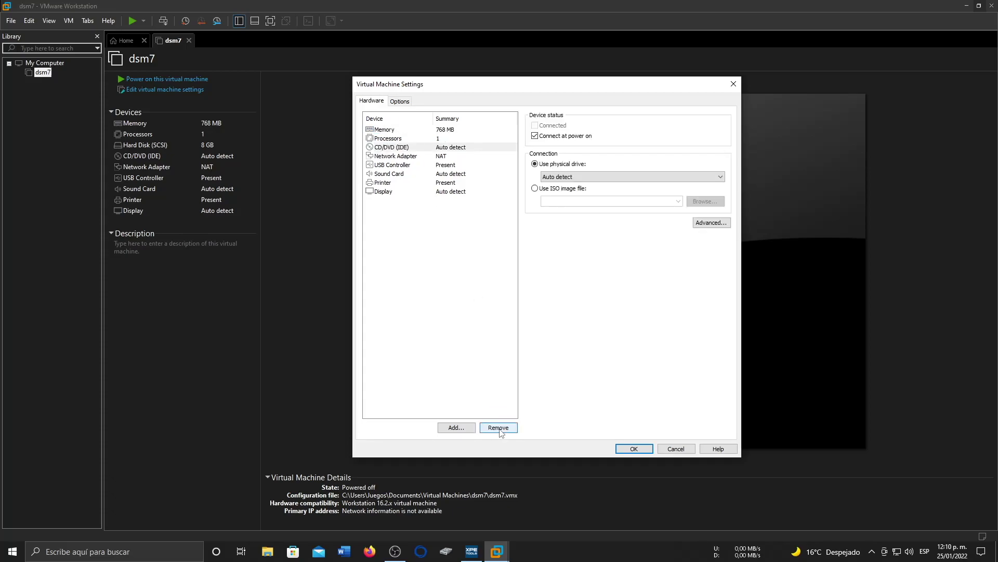
click(412, 147)
click(492, 427)
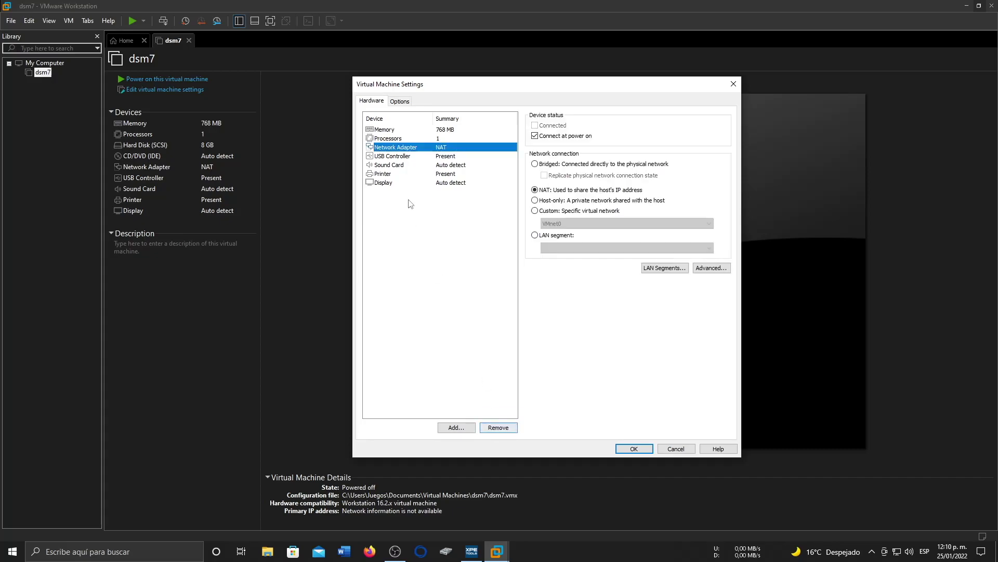
- Remove the USB controller, sound card and printer from the virtual machine's hardware
click(399, 157)
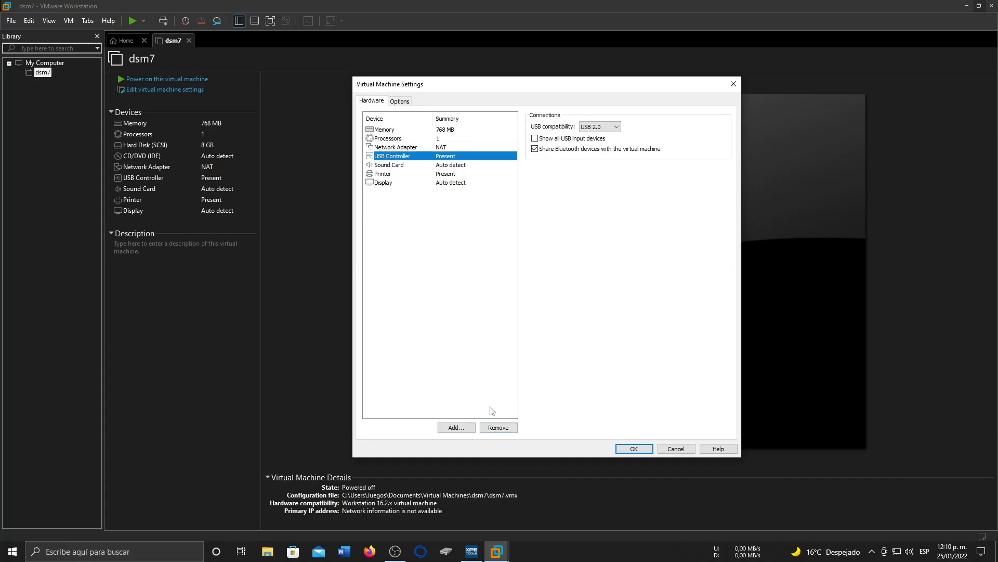
click(498, 428)
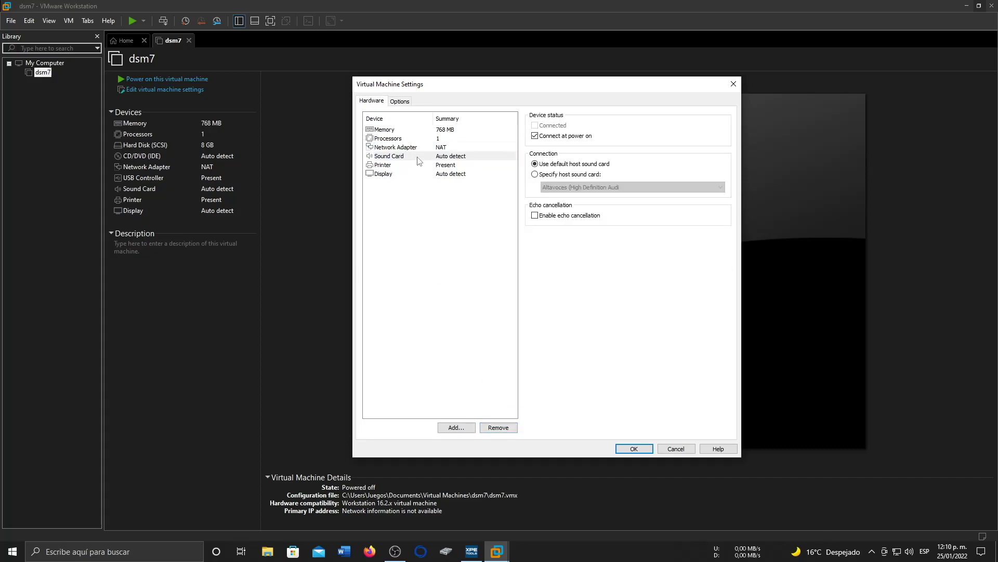
click(421, 157)
click(502, 429)
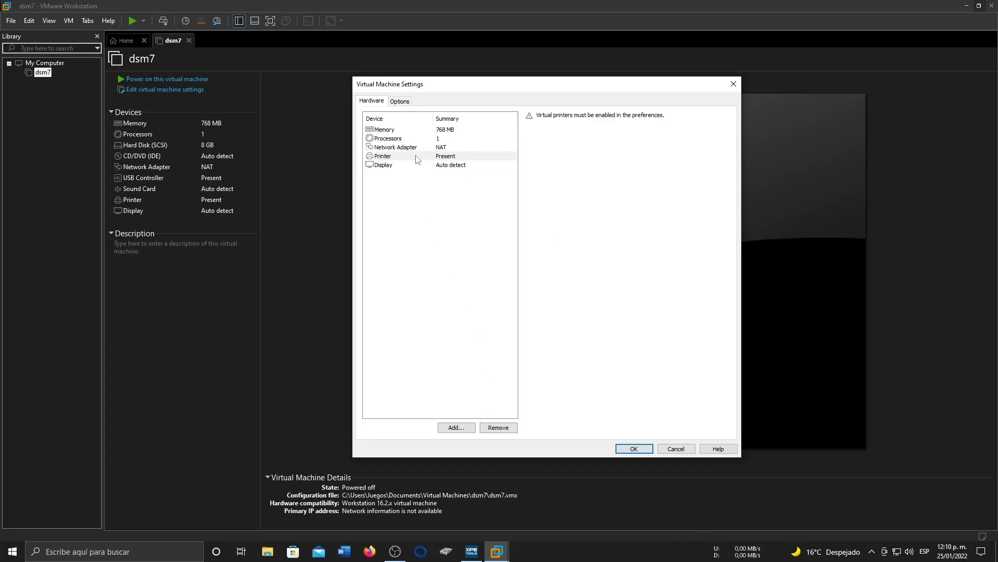
click(417, 157)
click(500, 427)
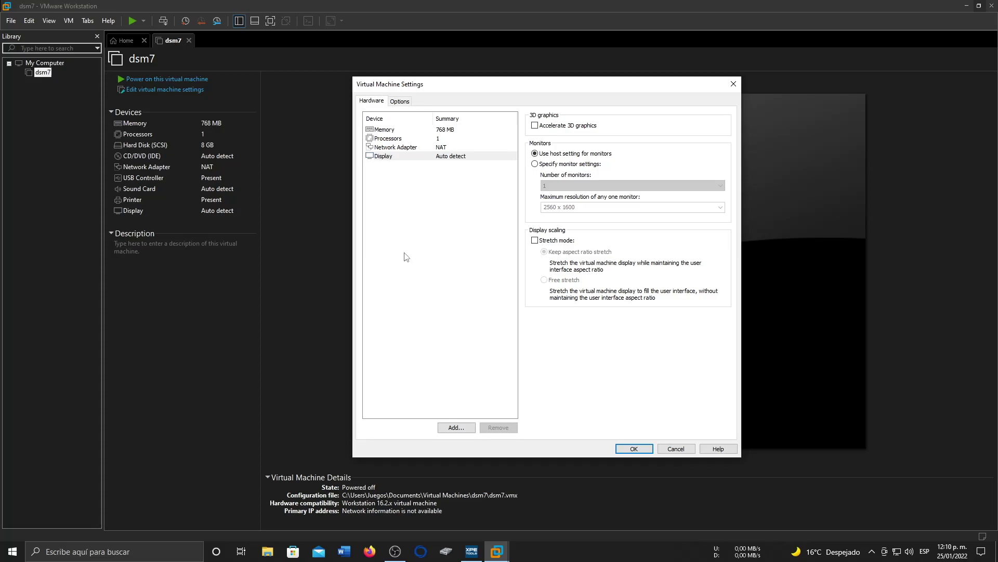
- Allocate 5792 MB of memory and 2 processors to the dsm7 virtual machine
click(451, 130)
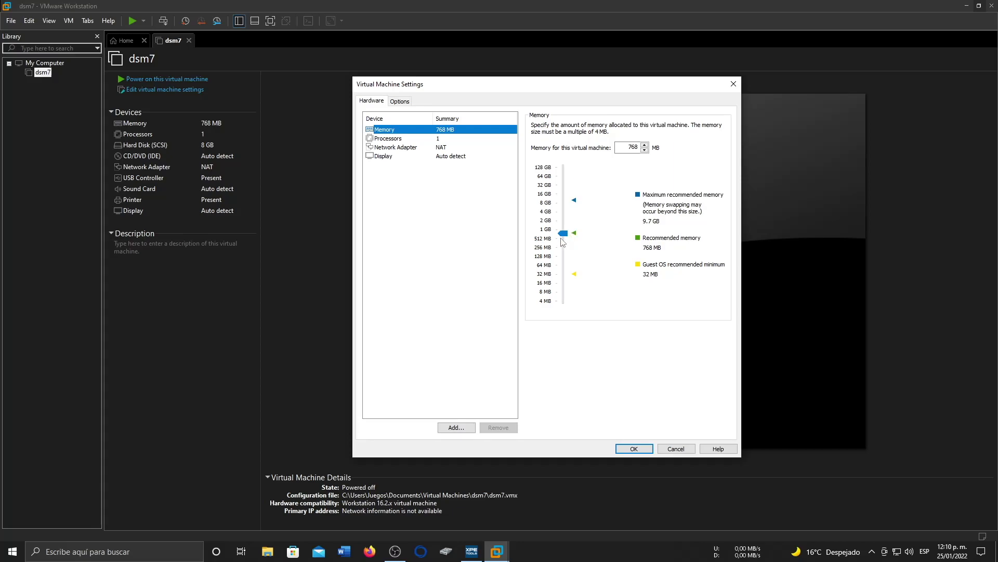
drag(561, 238, 566, 213)
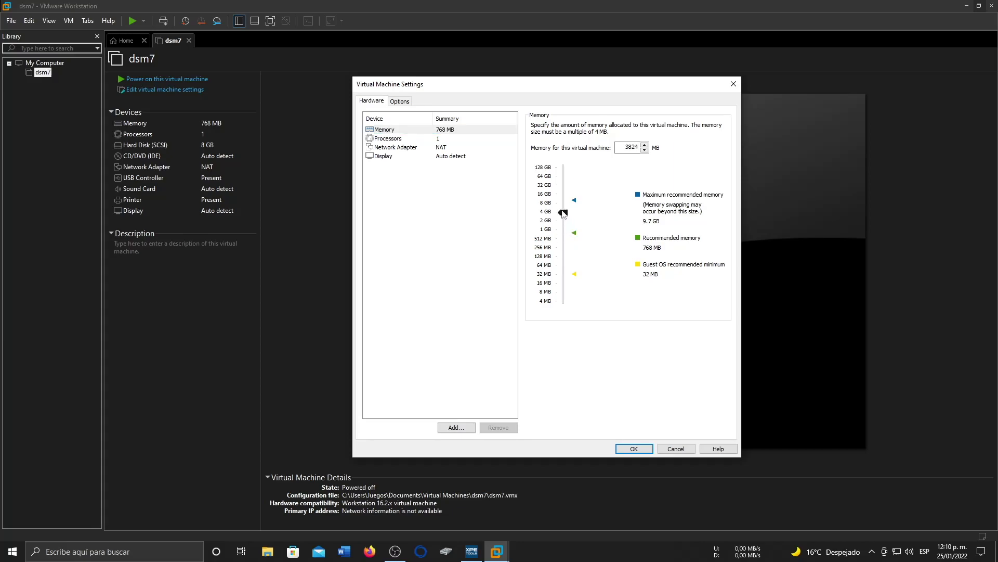
click(470, 142)
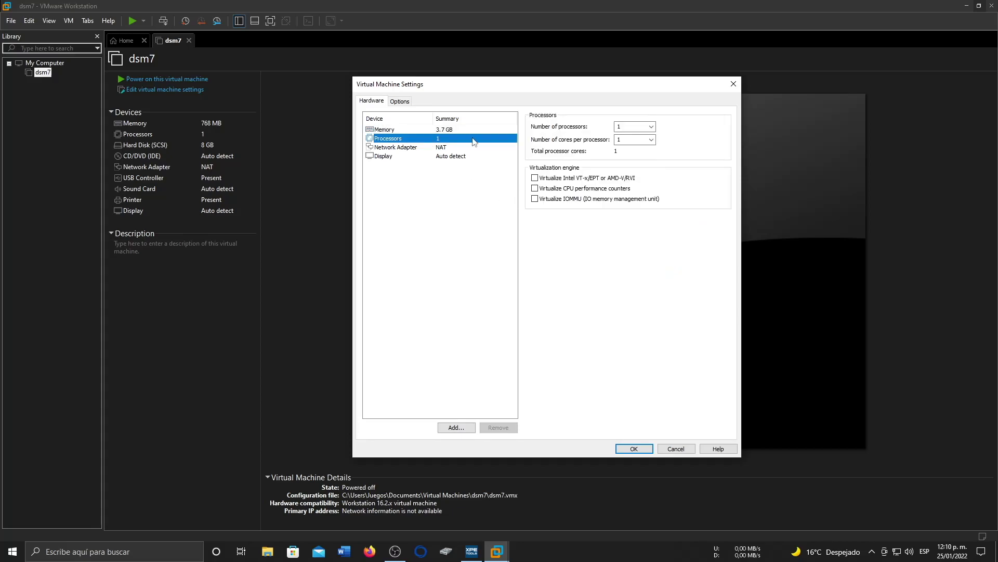
click(651, 126)
click(631, 142)
click(442, 130)
drag(562, 211, 563, 206)
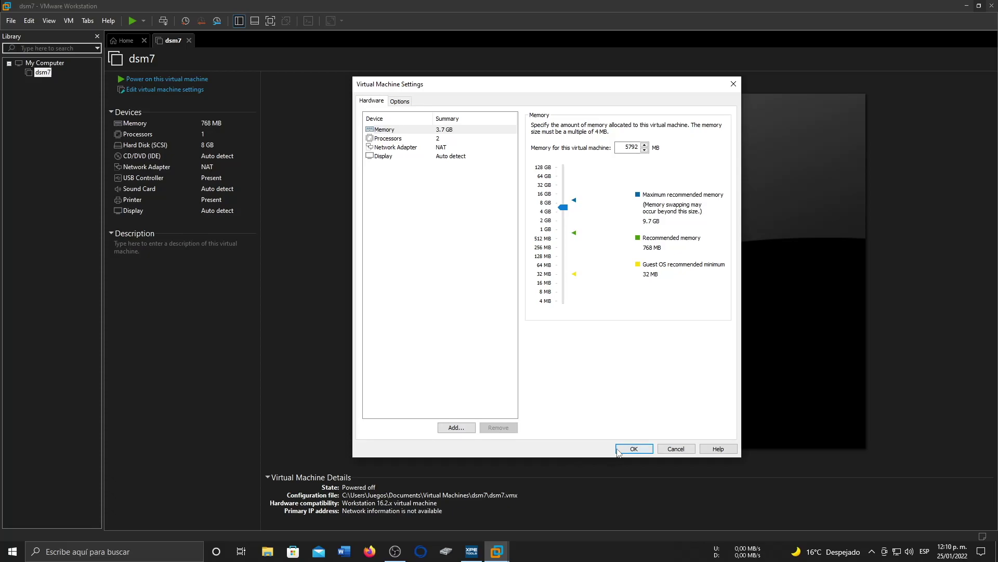
- Start adding a SATA hard disk that uses an existing virtual disk
click(455, 428)
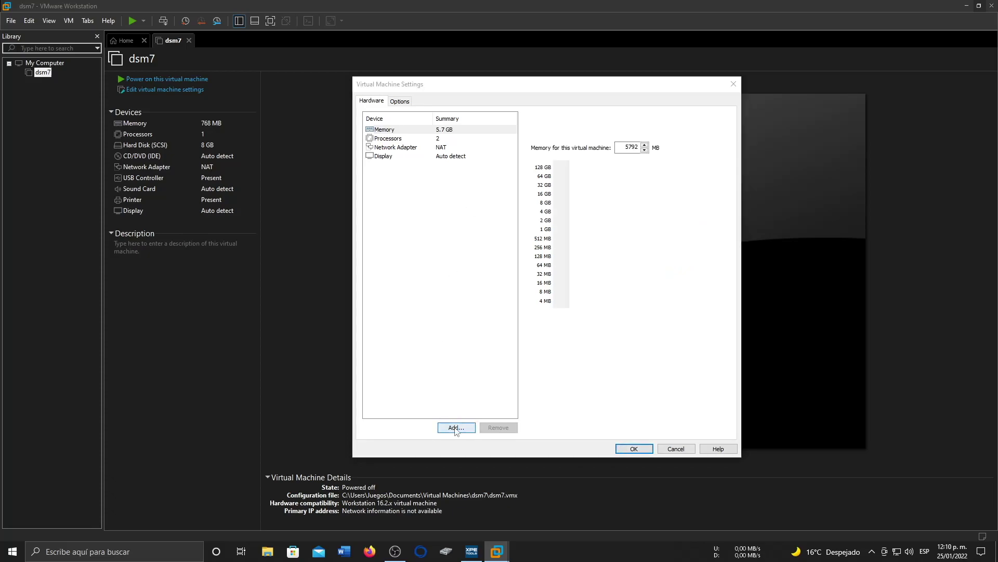
click(596, 374)
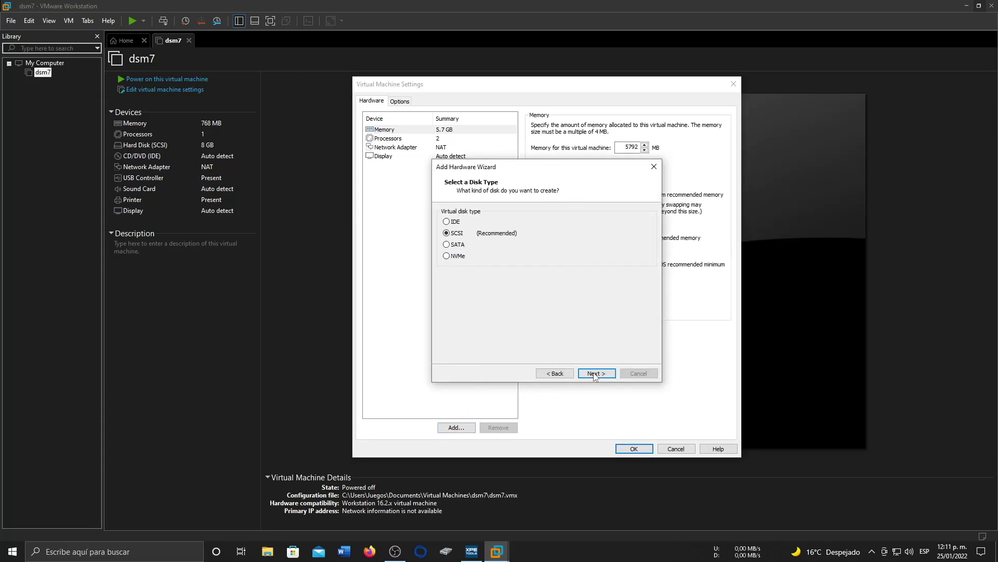
click(458, 245)
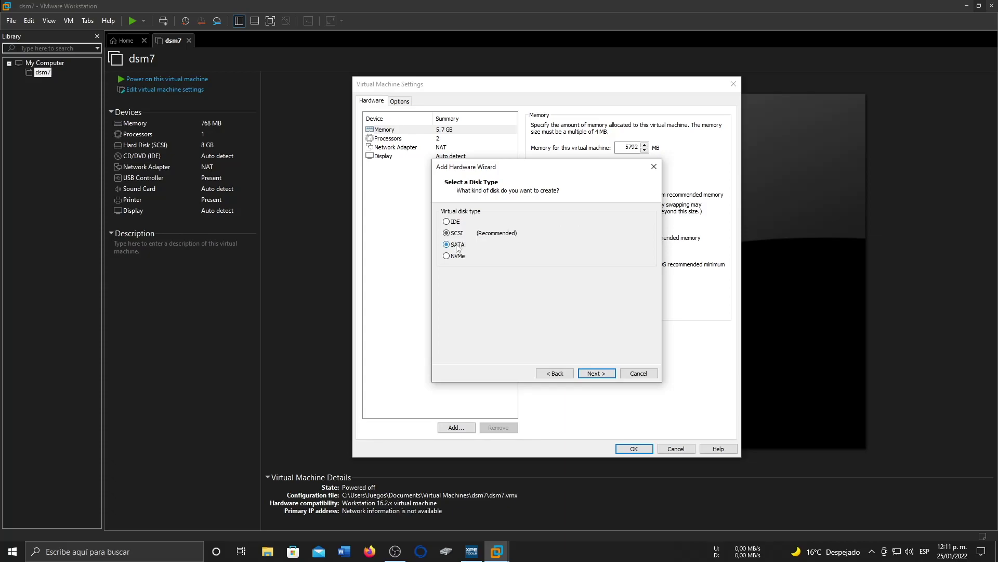
click(593, 374)
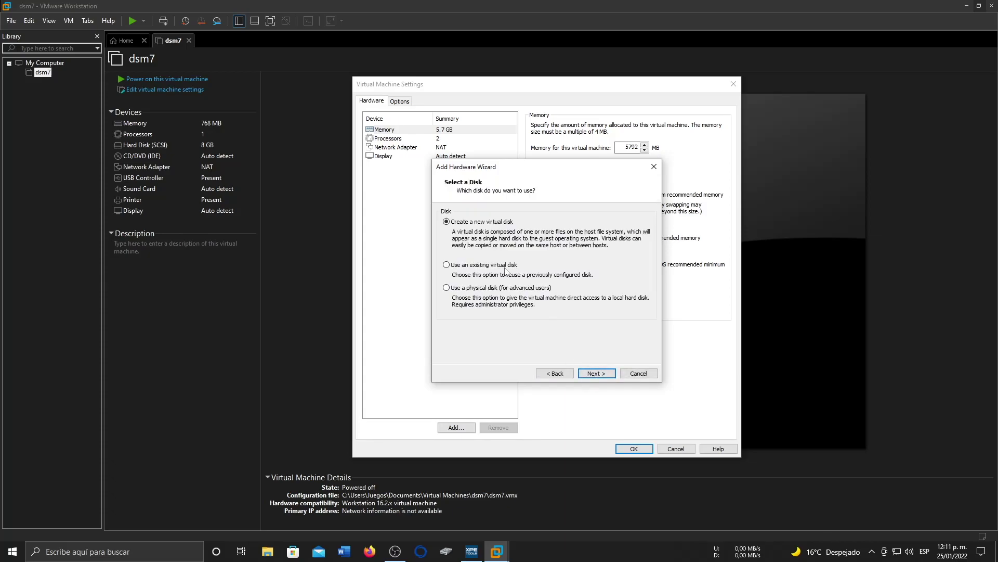
click(597, 373)
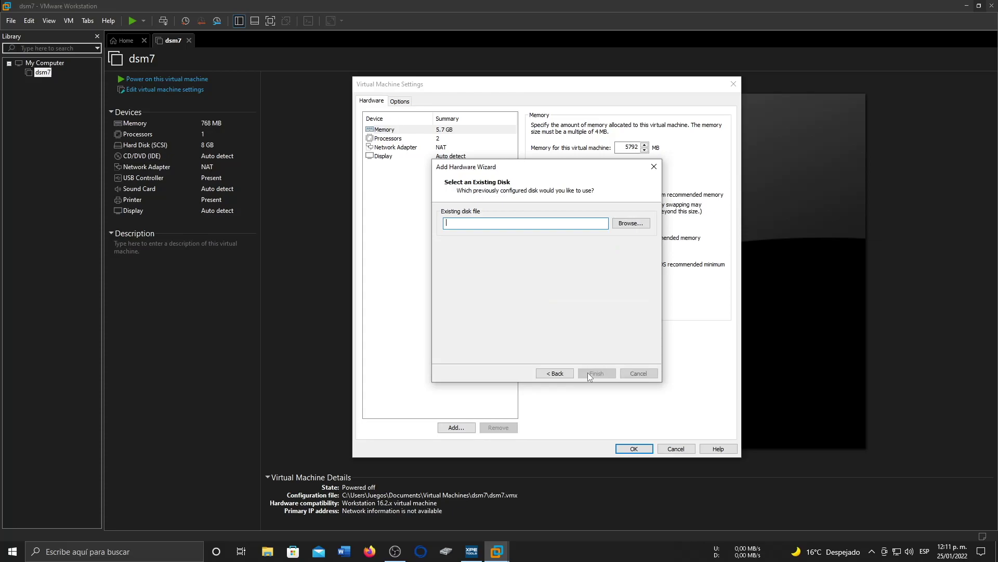
click(643, 224)
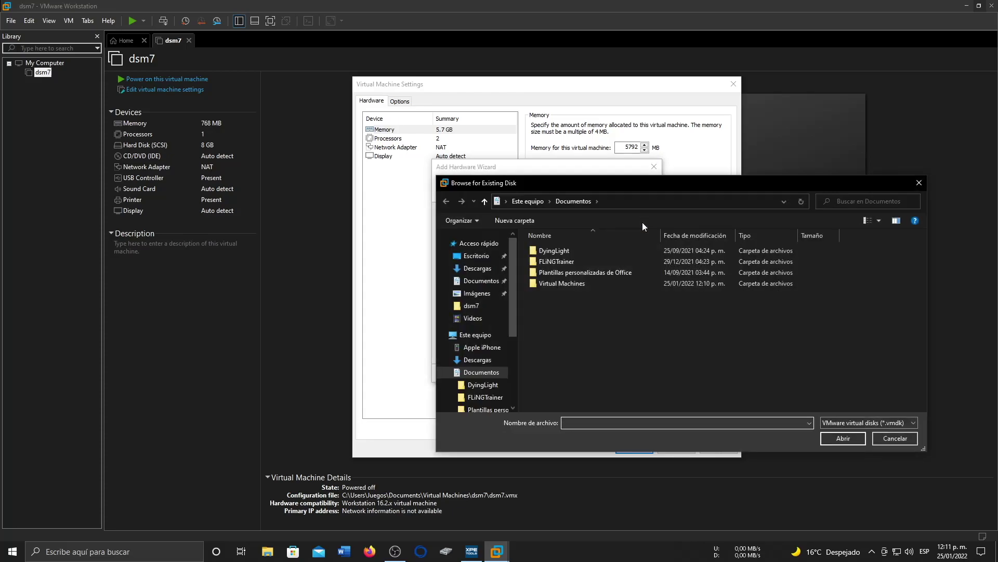
drag(665, 185, 571, 158)
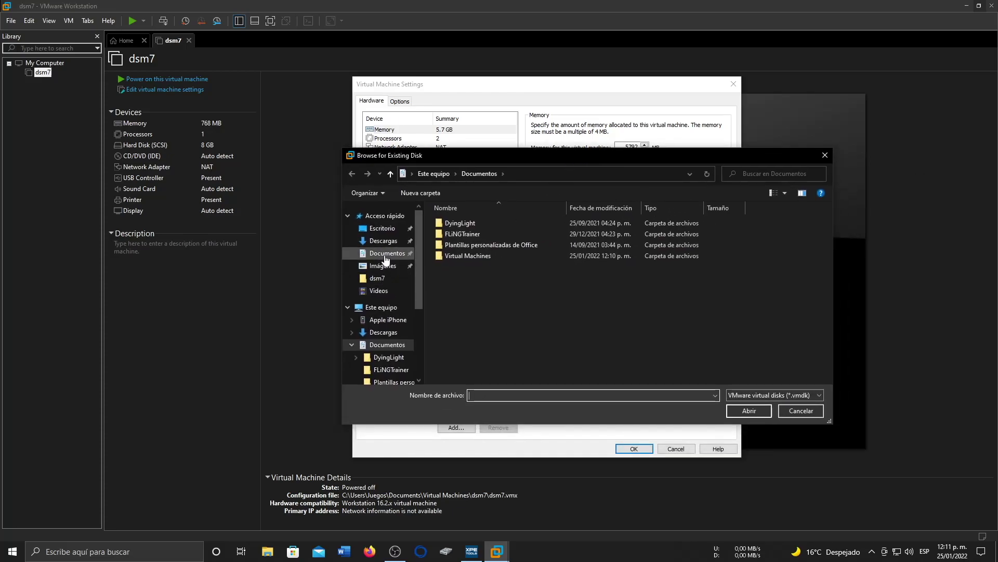
double_click(451, 256)
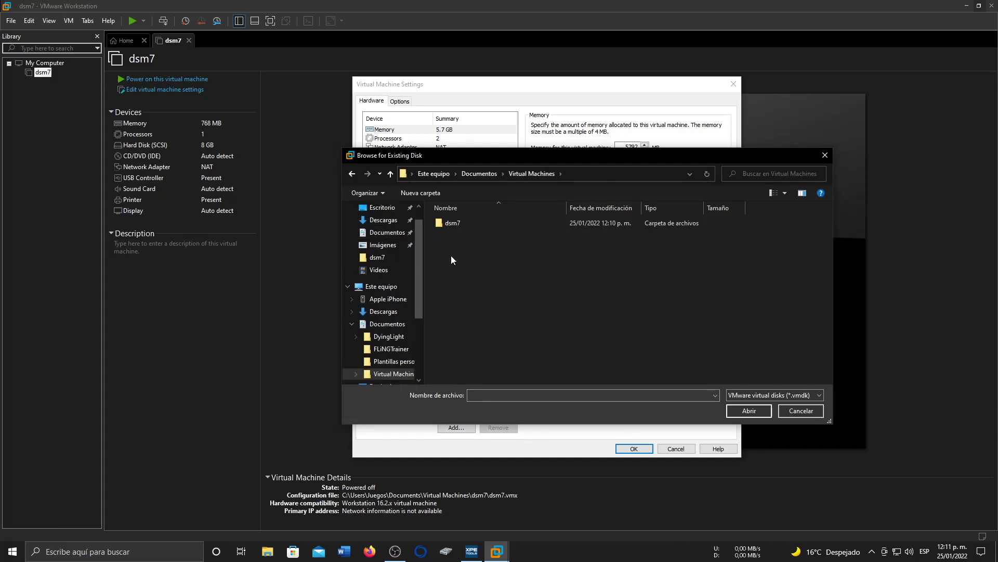
double_click(460, 226)
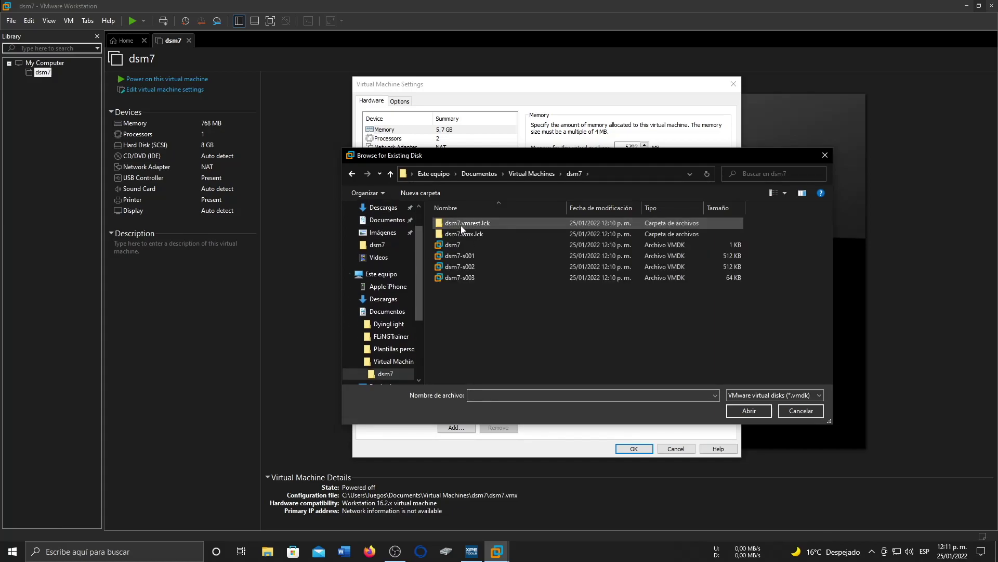
scroll(383, 283, up, 1)
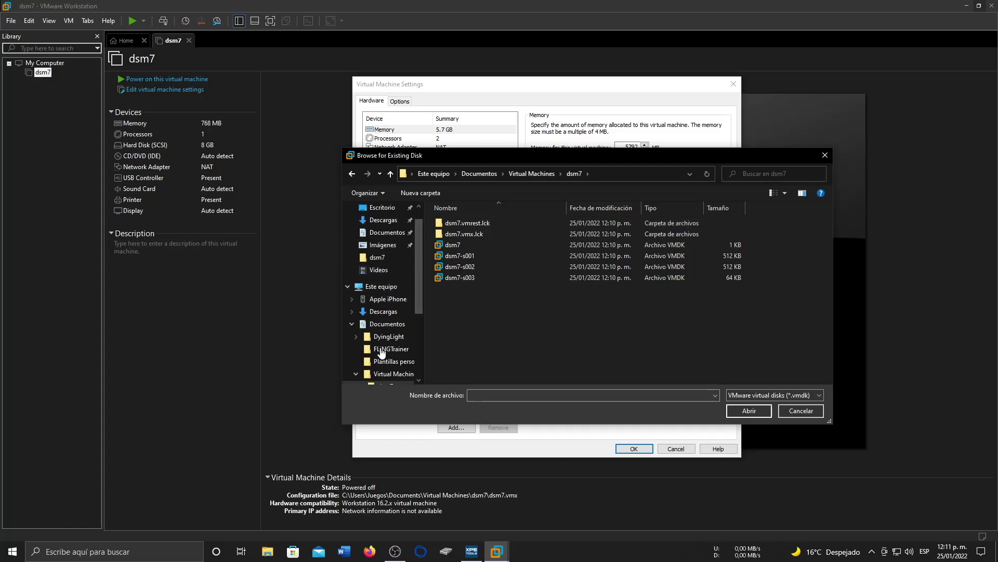
click(378, 312)
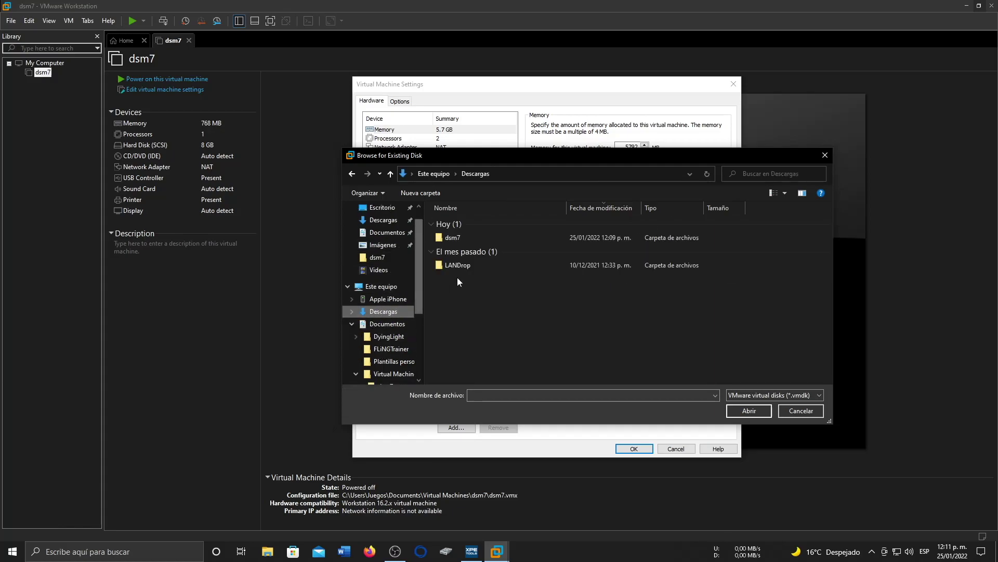
double_click(460, 242)
click(468, 223)
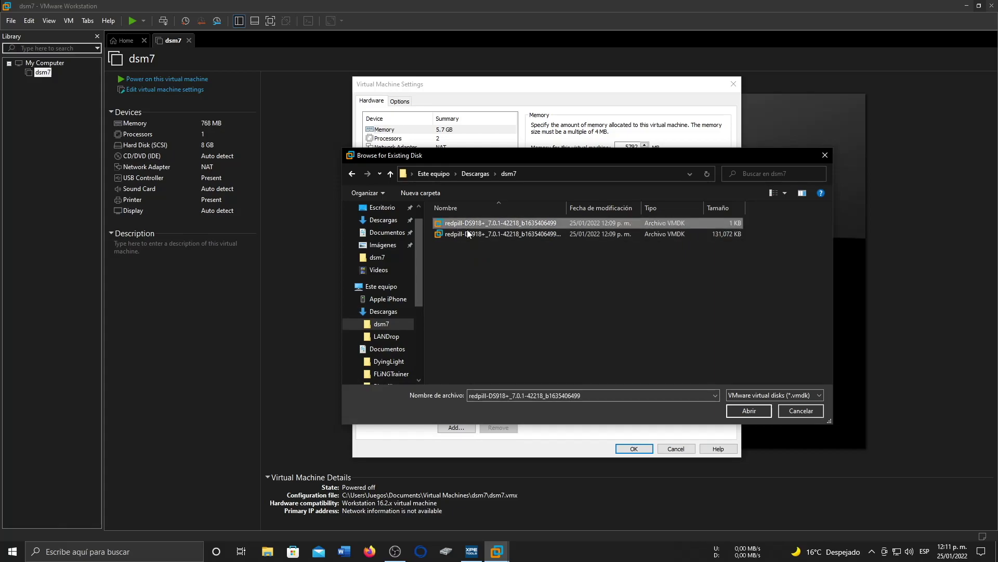
click(748, 410)
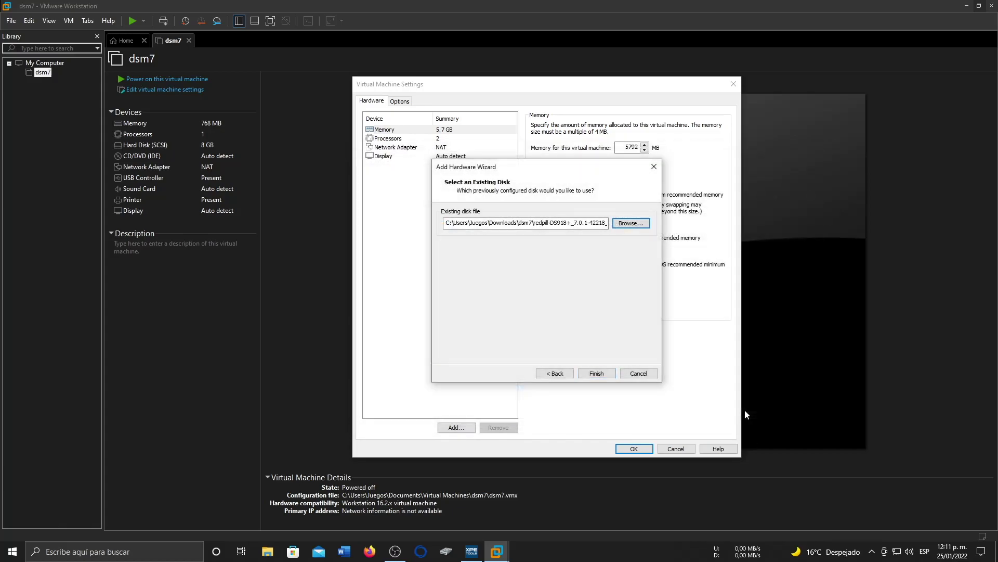
click(602, 373)
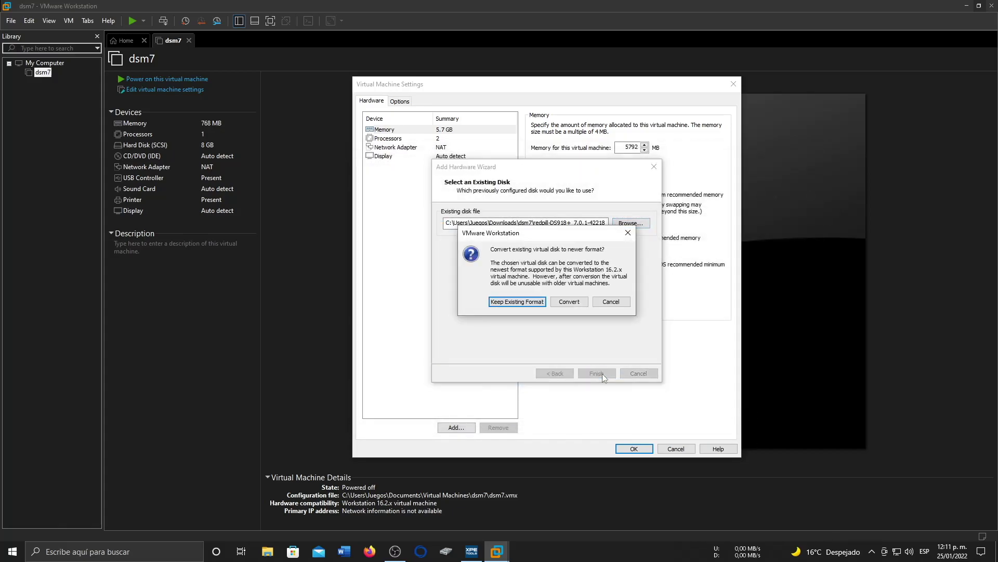
click(510, 303)
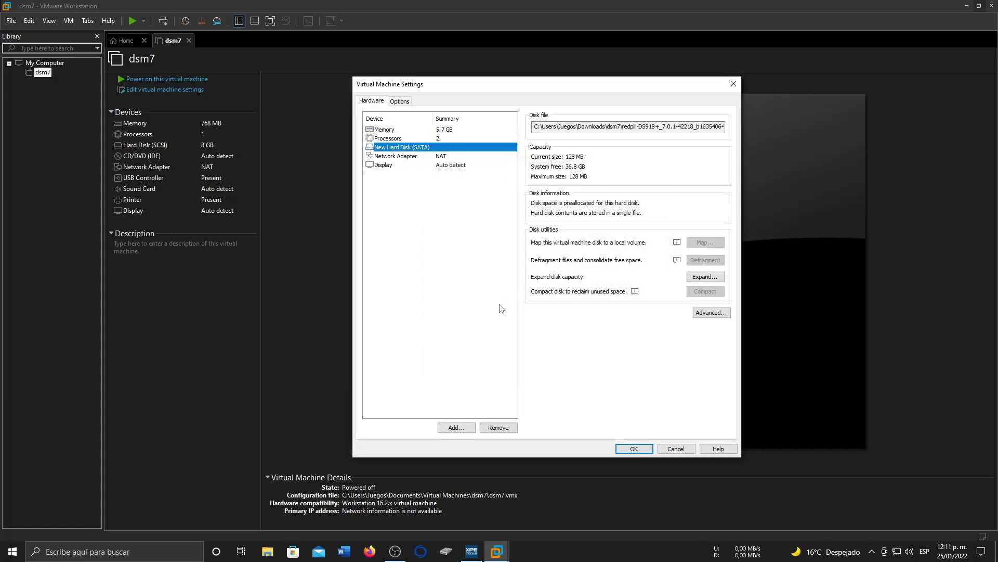
- Add a new 20 GB SATA virtual disk stored as dsm7-0.vmdk, split into multiple files, and save the machine's settings
click(458, 427)
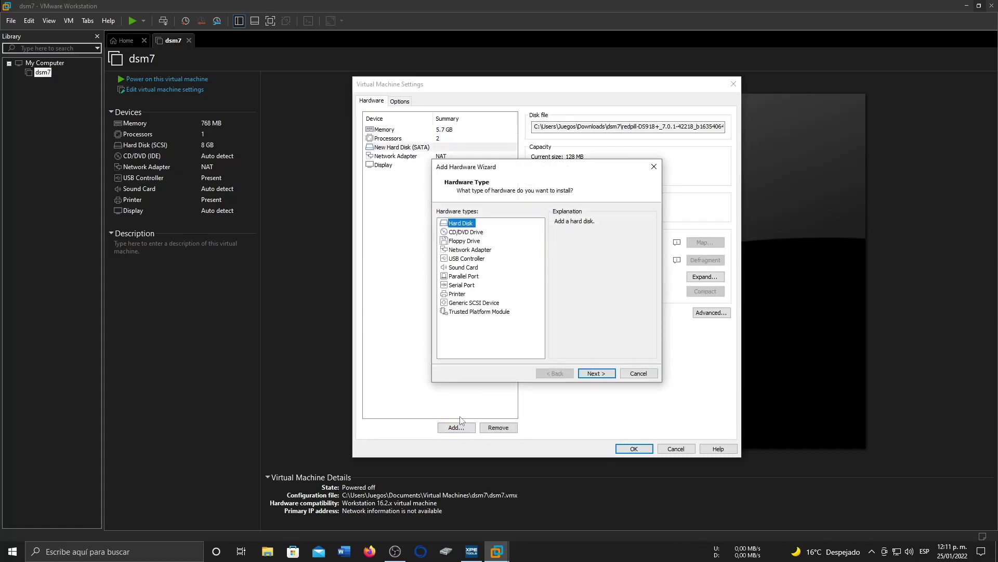
click(582, 374)
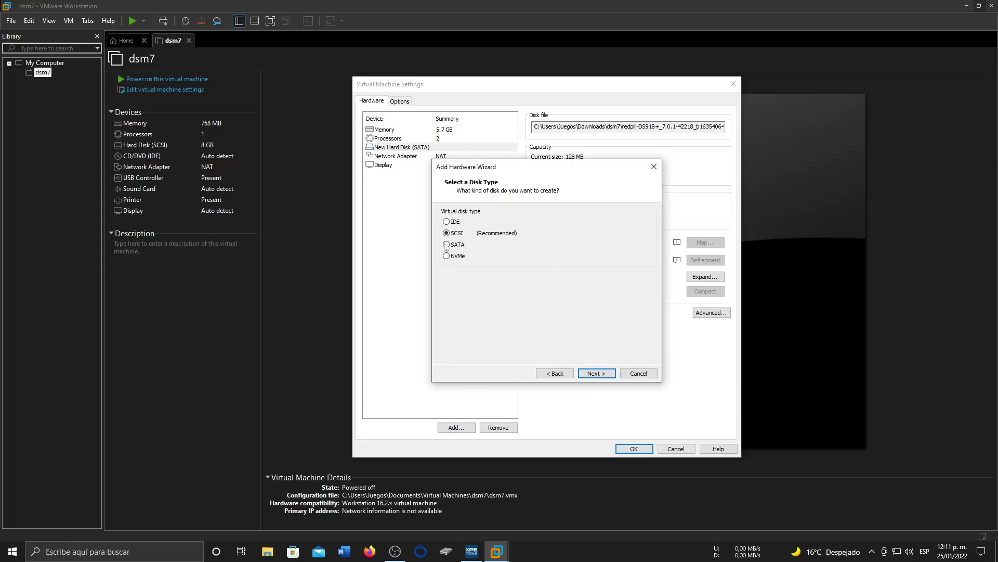
click(447, 246)
click(593, 374)
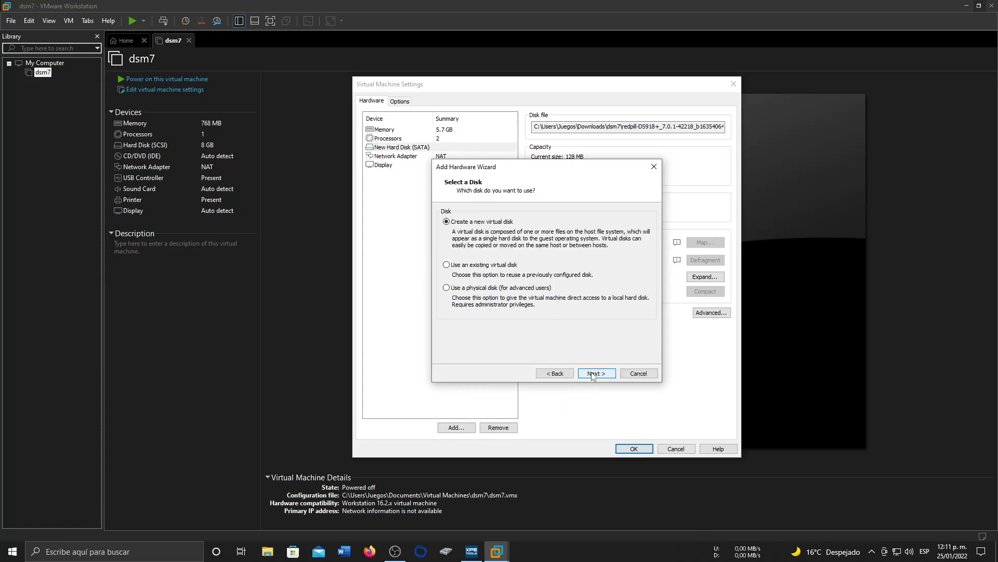
click(591, 374)
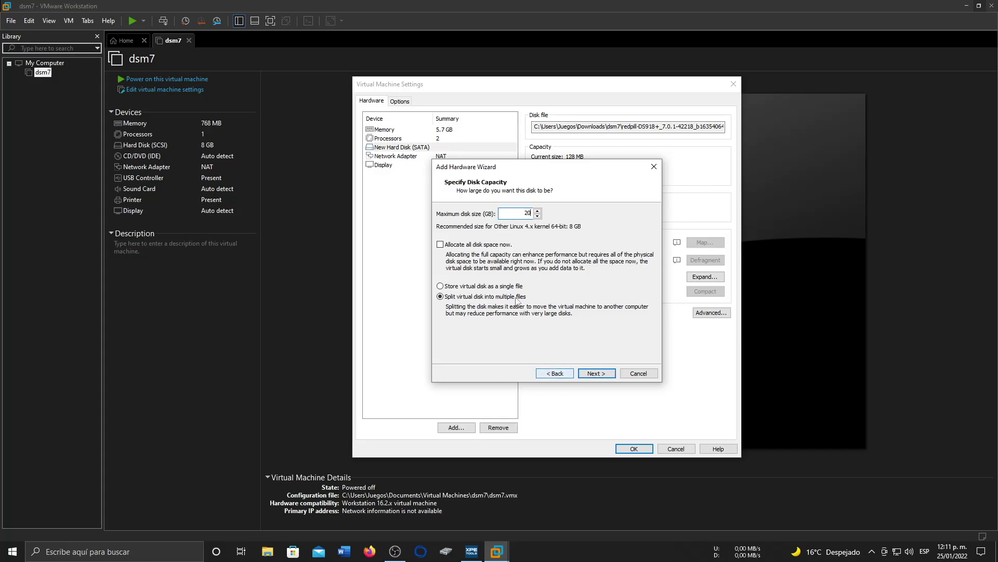
click(496, 287)
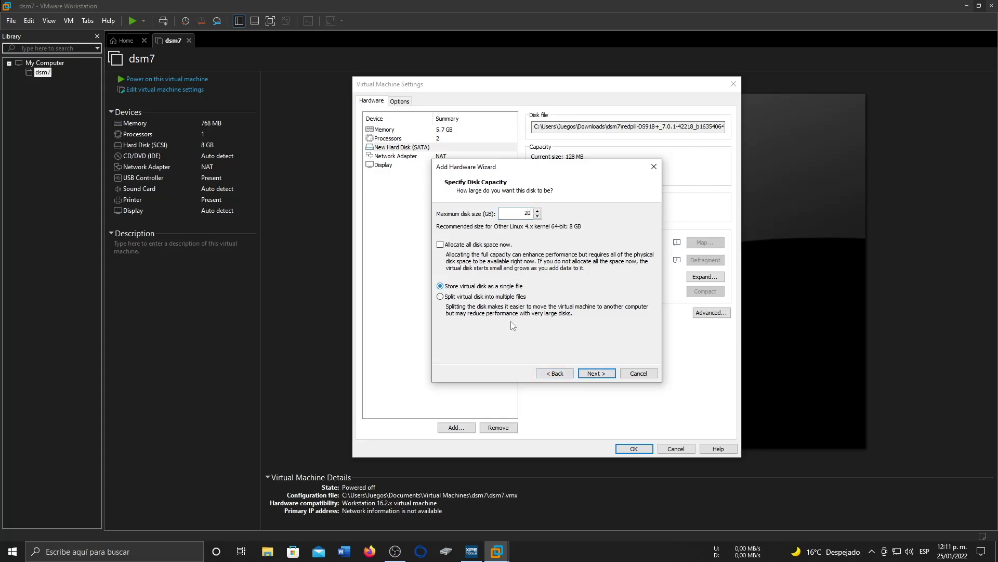
click(596, 374)
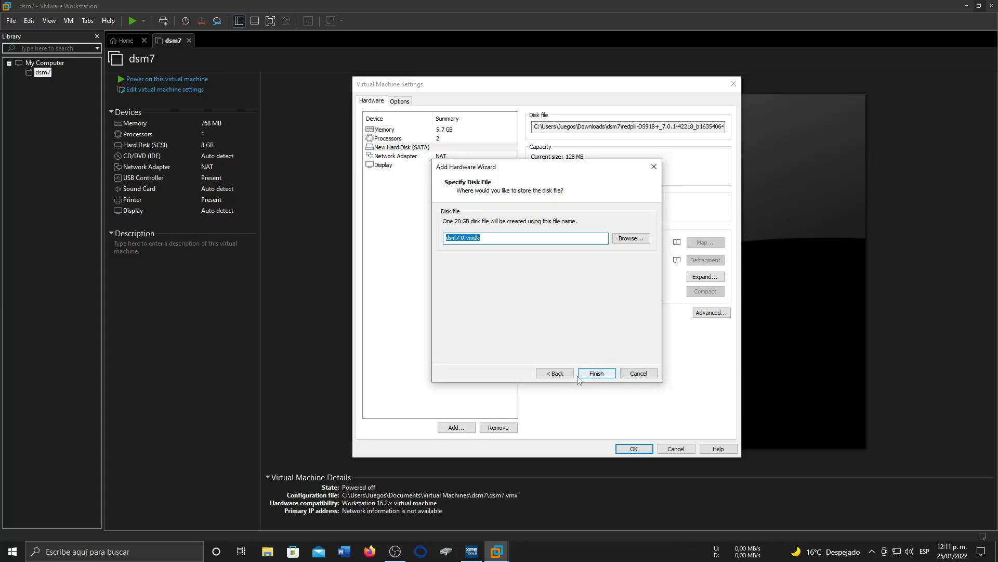
click(556, 374)
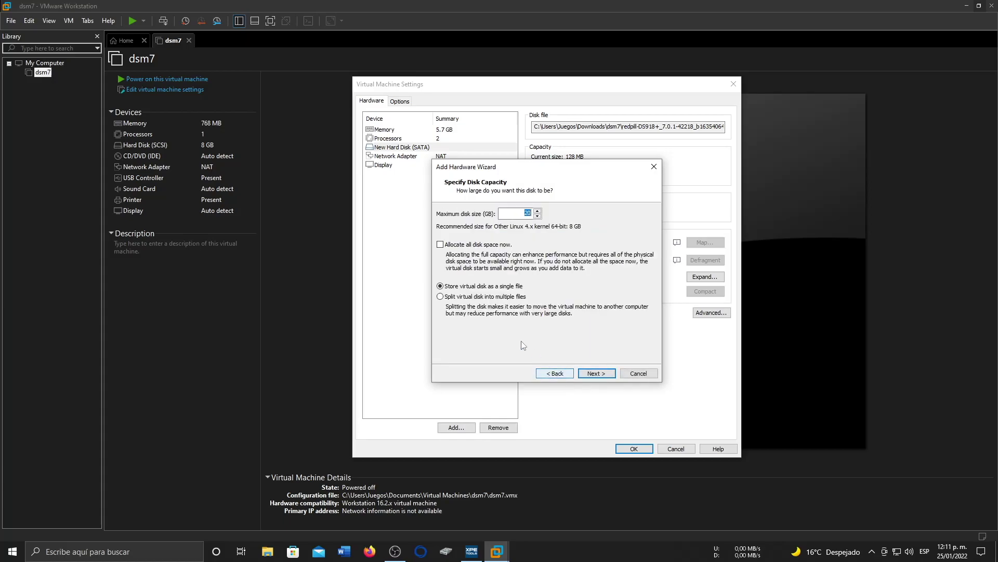
click(598, 374)
click(598, 374)
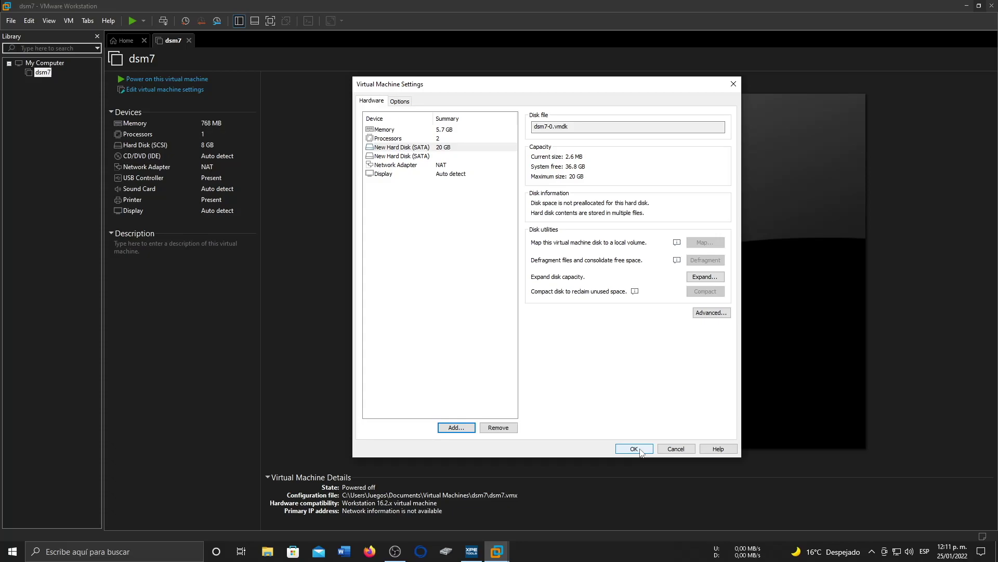
click(635, 448)
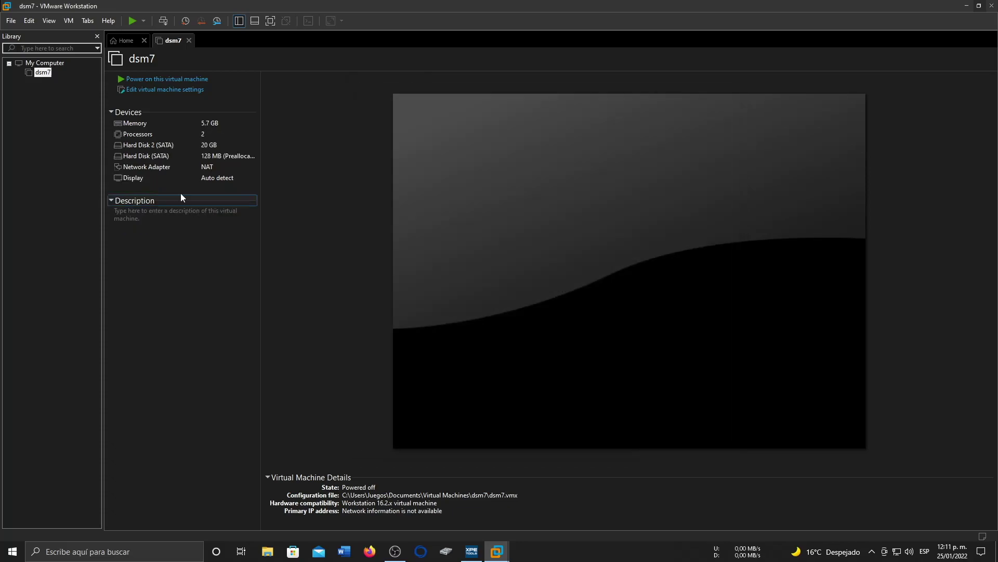
- Power on the dsm7 virtual machine, let it boot the RedPill loader, and release the input from its console
click(148, 79)
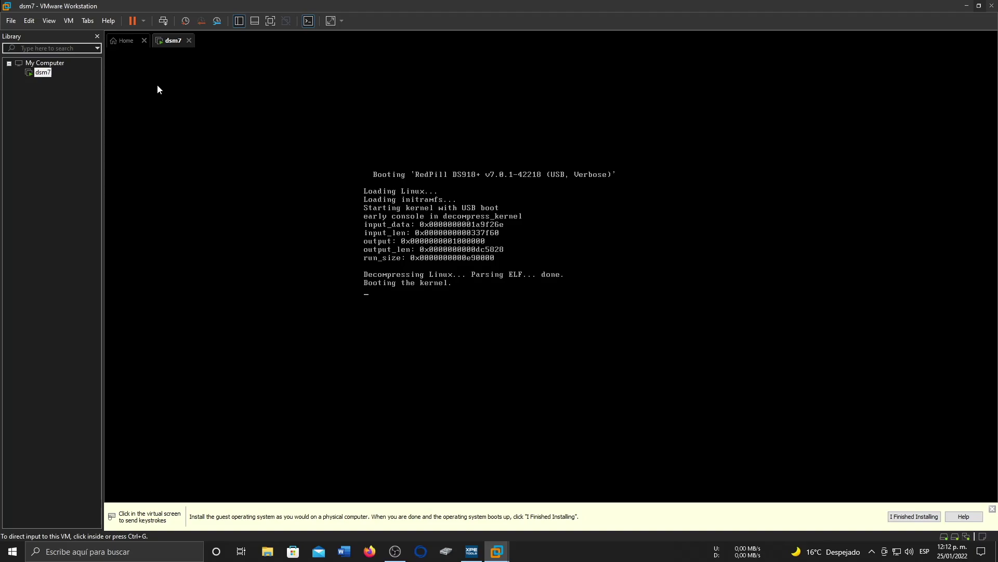
click(554, 305)
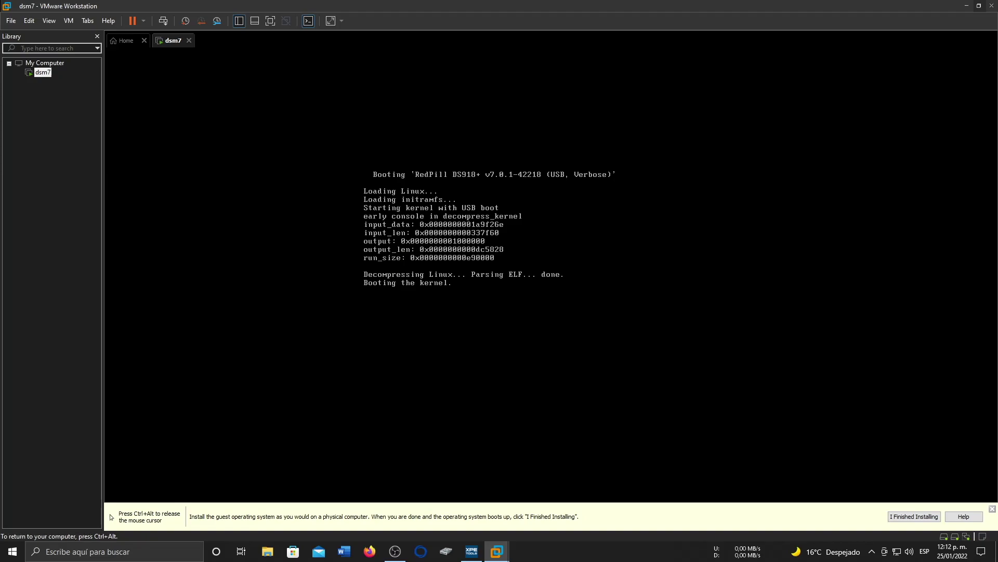
key(ctrl+alt)
- Shut down the guest operating system of the dsm7 virtual machine and confirm the shutdown
click(143, 20)
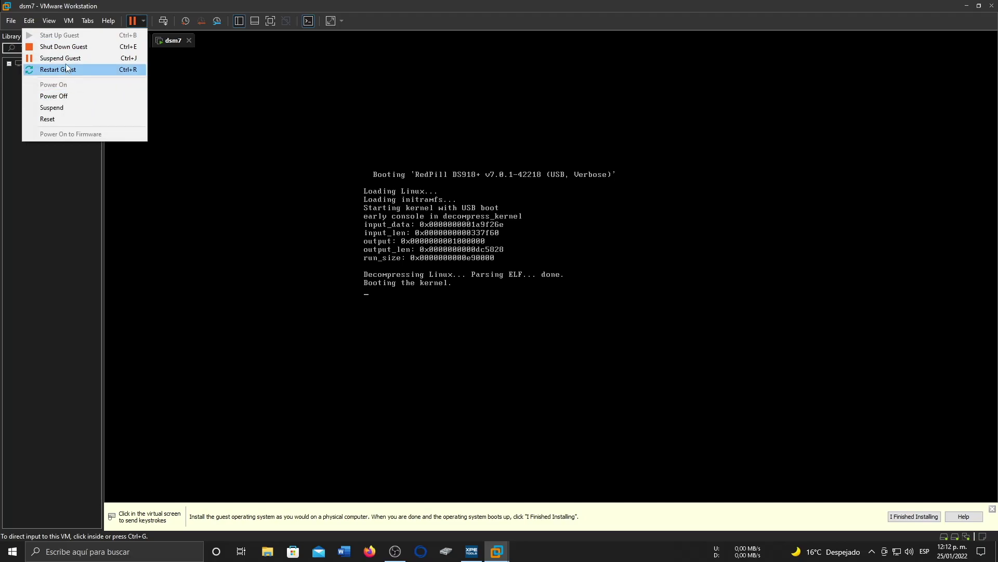
click(246, 180)
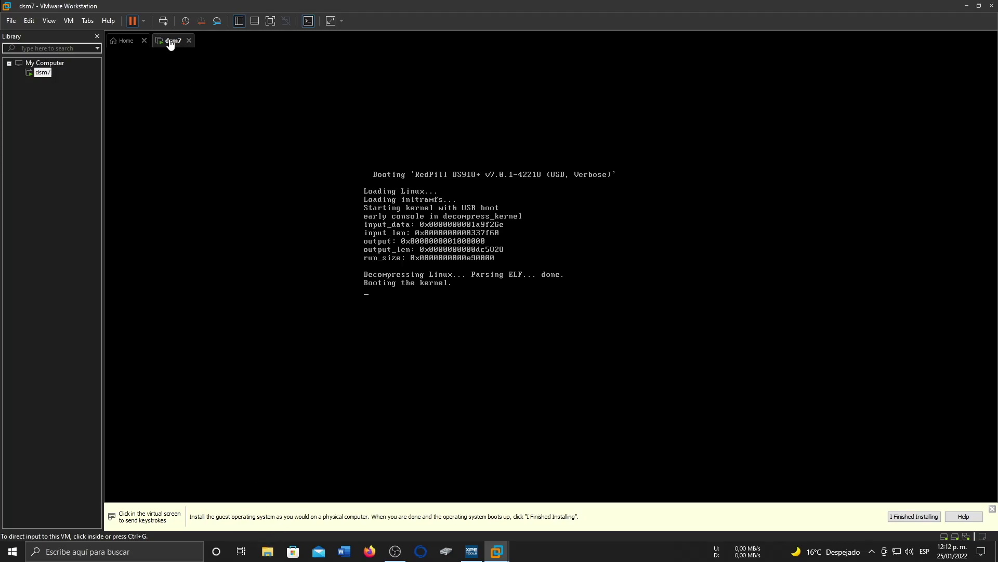
click(144, 21)
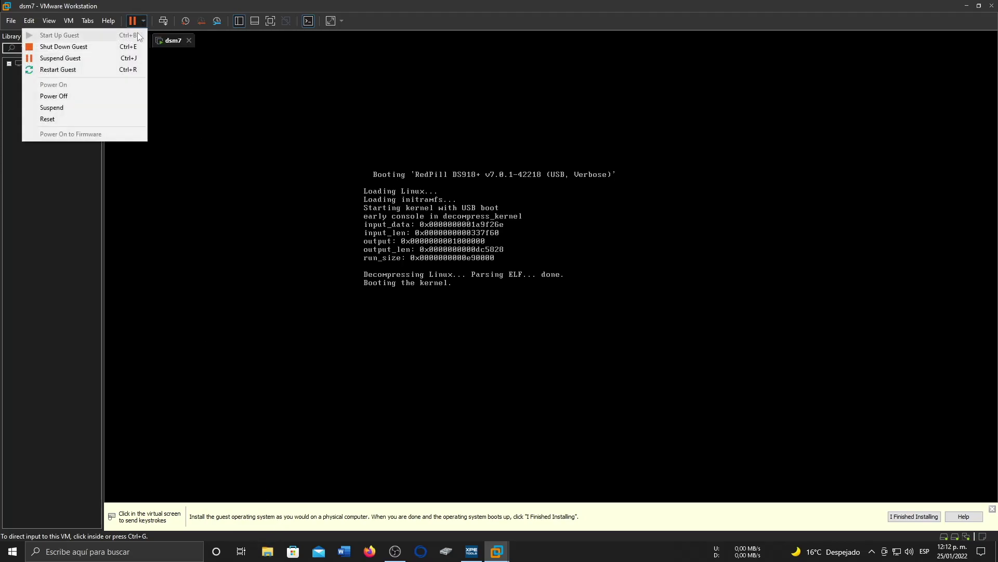
click(98, 49)
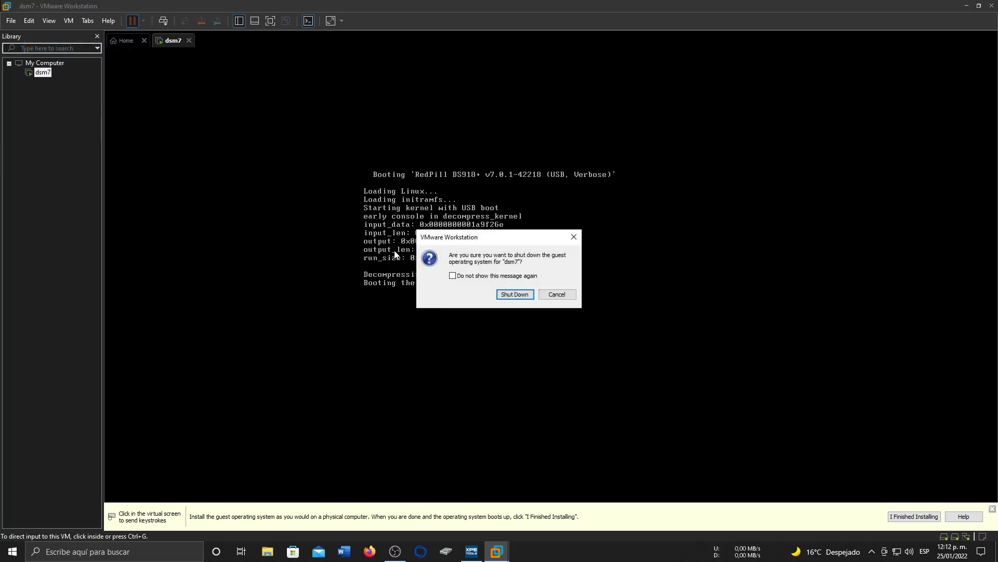
click(521, 297)
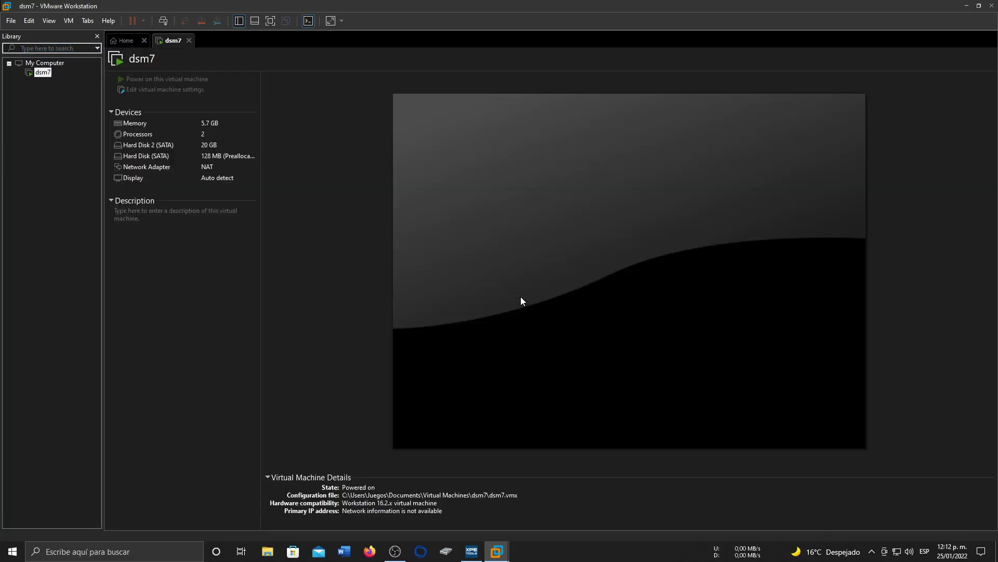
- Open the dsm7.vmx configuration file from Documentos > Virtual Machines > dsm7 in Notepad++
click(262, 553)
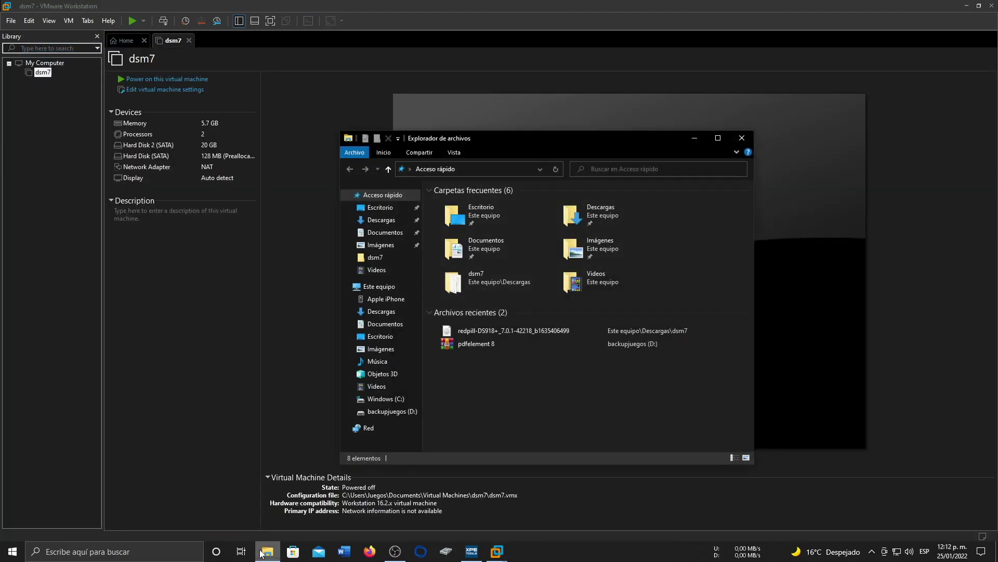
click(391, 240)
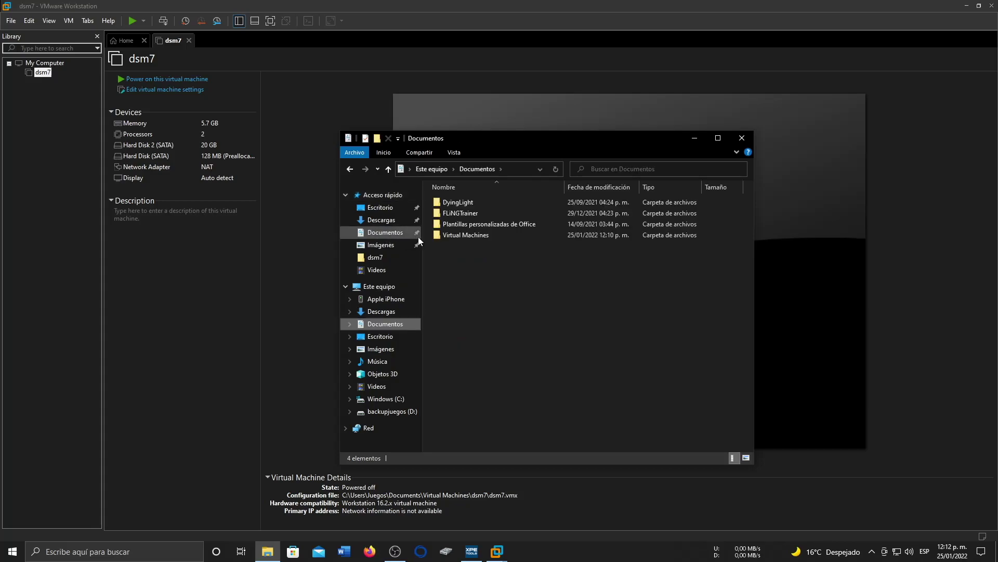
double_click(451, 234)
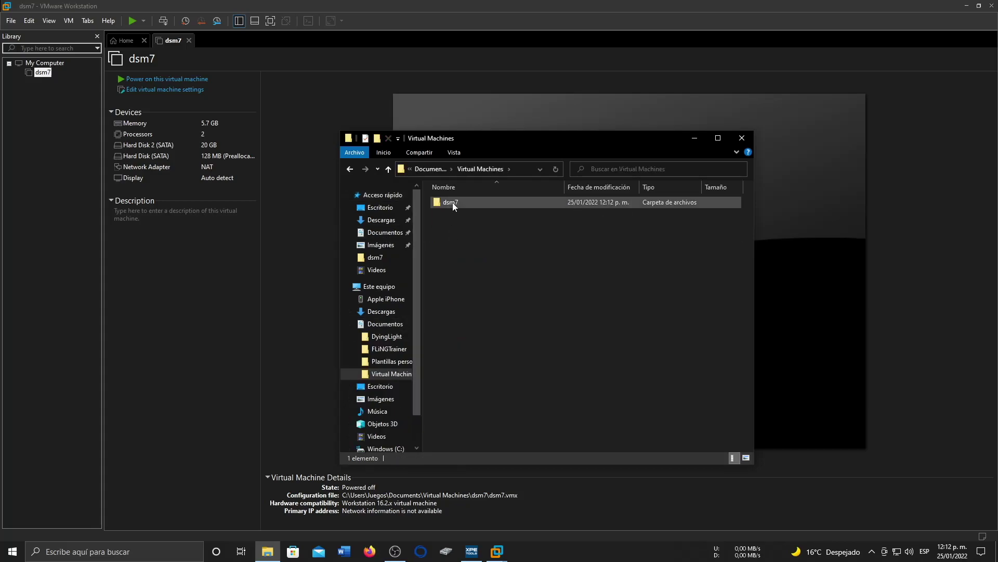
double_click(450, 202)
click(450, 247)
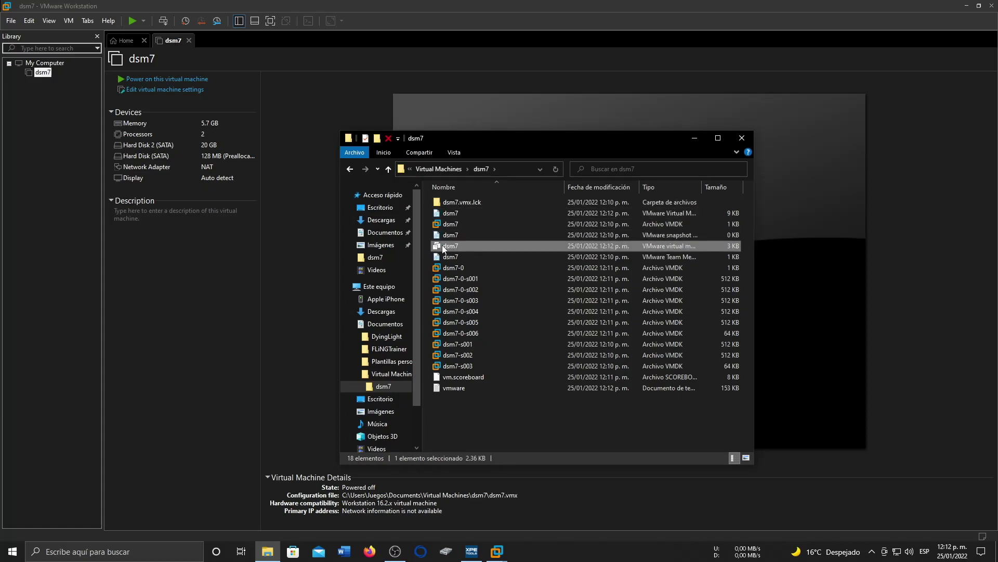
right_click(444, 248)
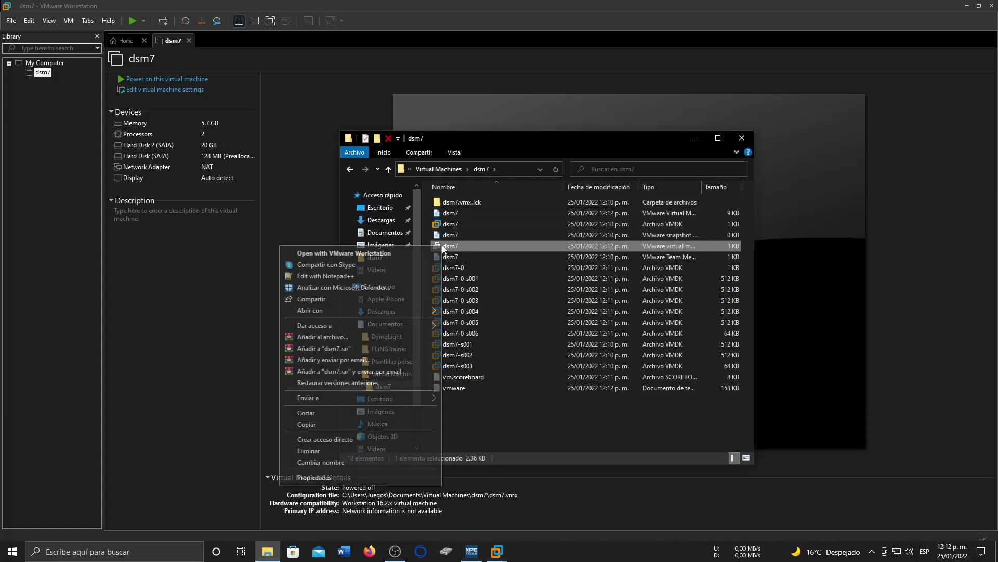
click(369, 276)
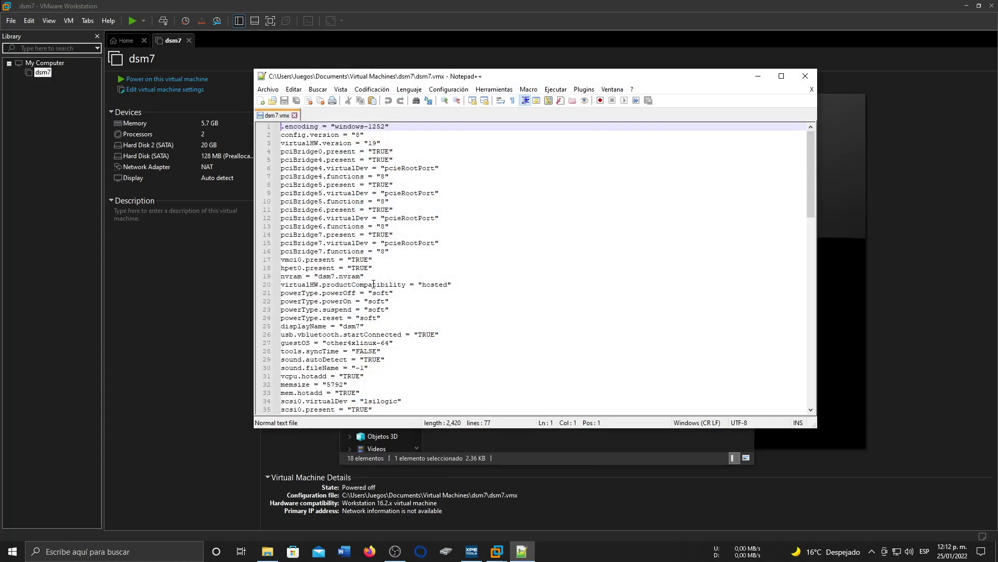
- Set ethernet0.virtualDev to "e1000e" in dsm7.vmx, save the file, and close the editor and the file explorer
scroll(363, 301, down, 3)
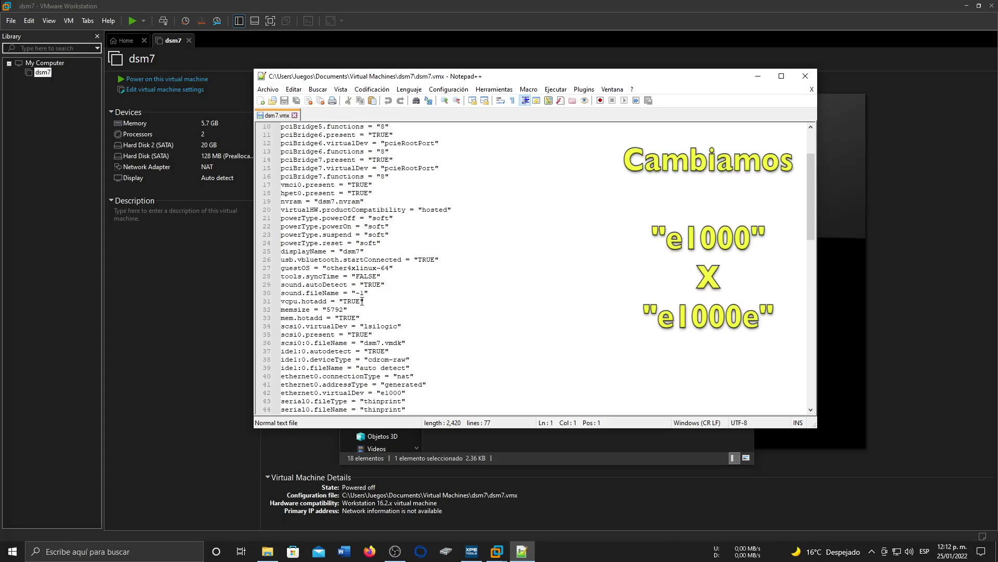
scroll(363, 301, down, 2)
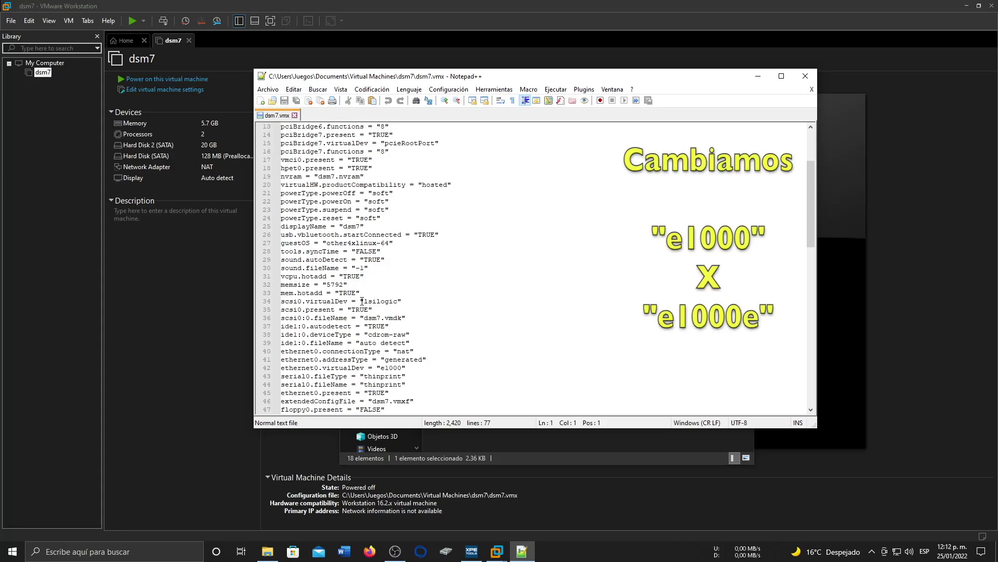
scroll(362, 301, down, 1)
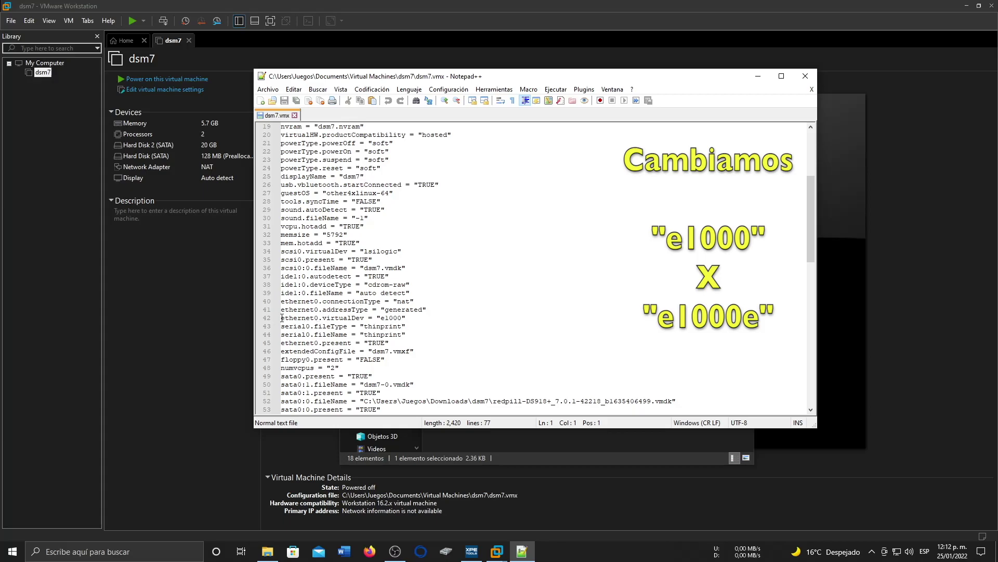
drag(280, 318, 406, 318)
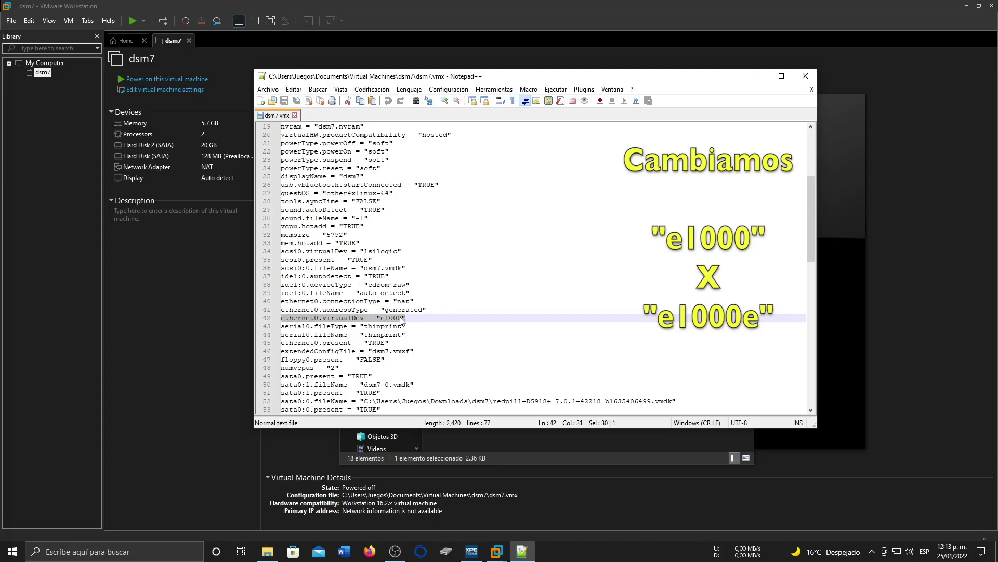
click(401, 317)
text(e)
drag(377, 318, 417, 319)
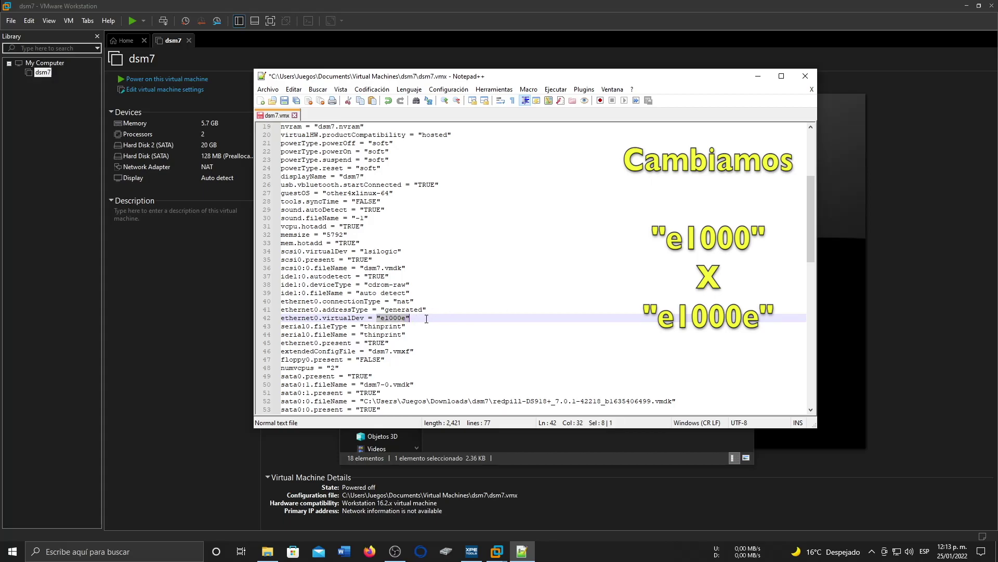
click(284, 100)
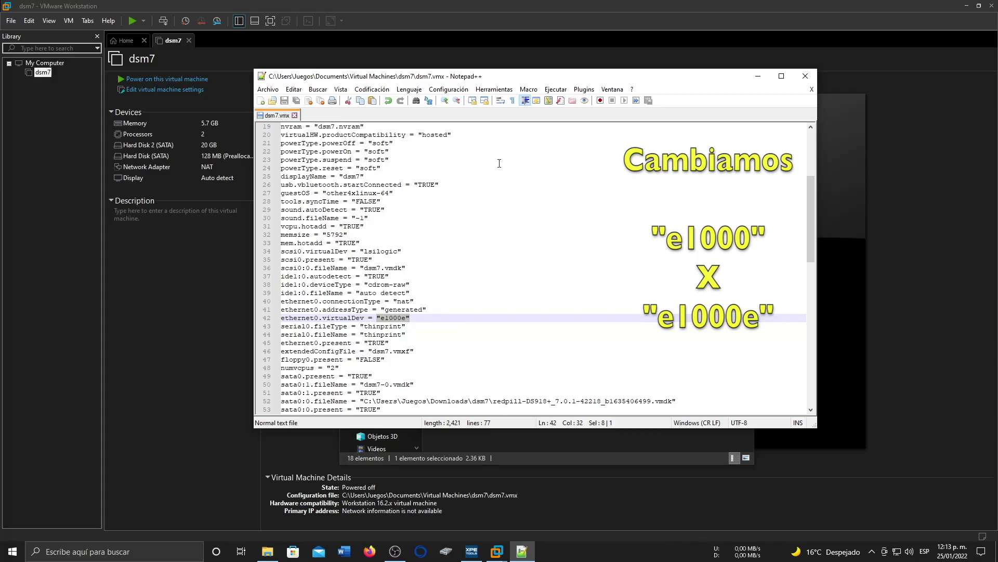
click(805, 76)
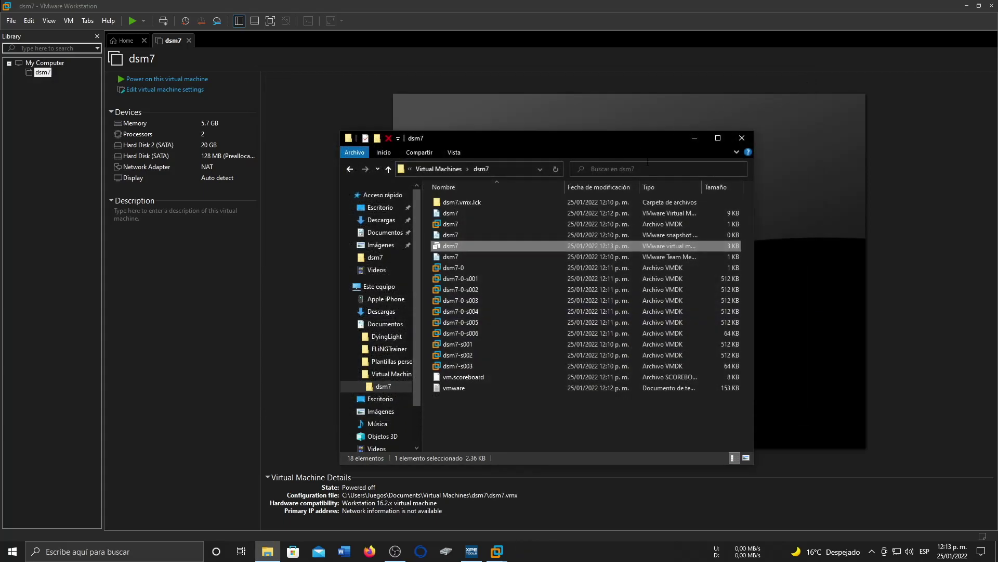
click(742, 137)
- Power on the dsm7 virtual machine, boot the RedPill DS918+ v7.0.1-42218 (SATA, Verbose) entry, and release the input from its console
click(177, 79)
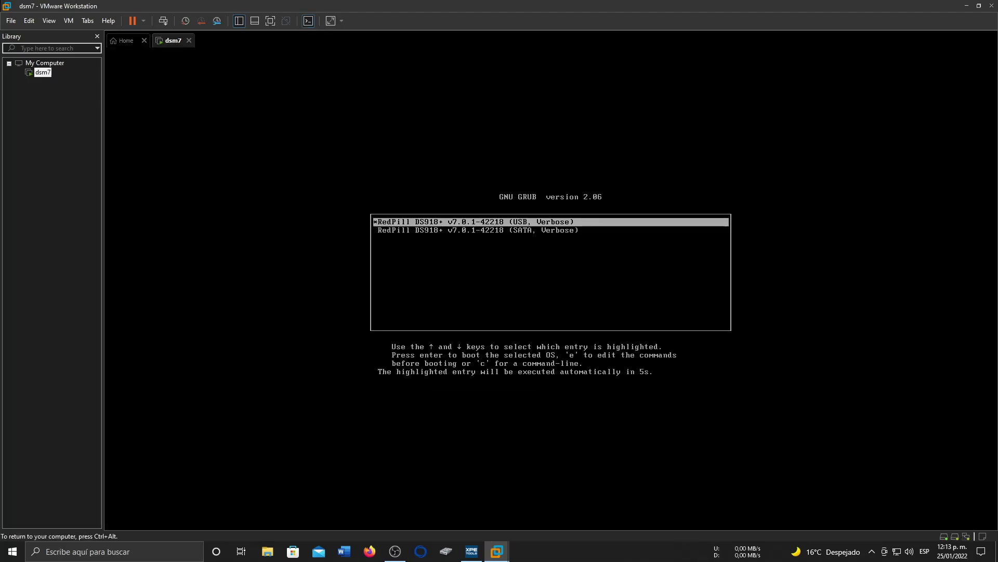
key(Down)
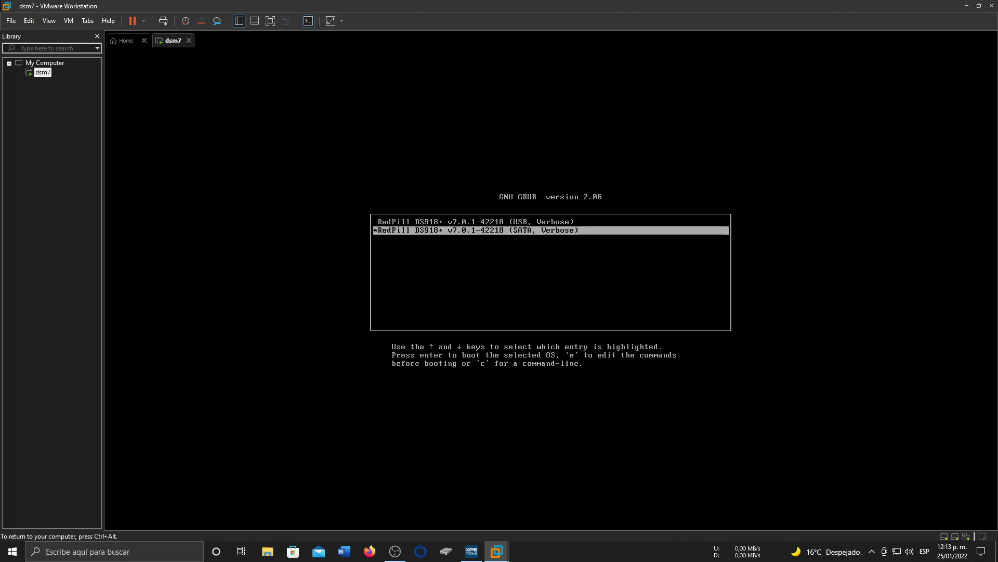
key(Return)
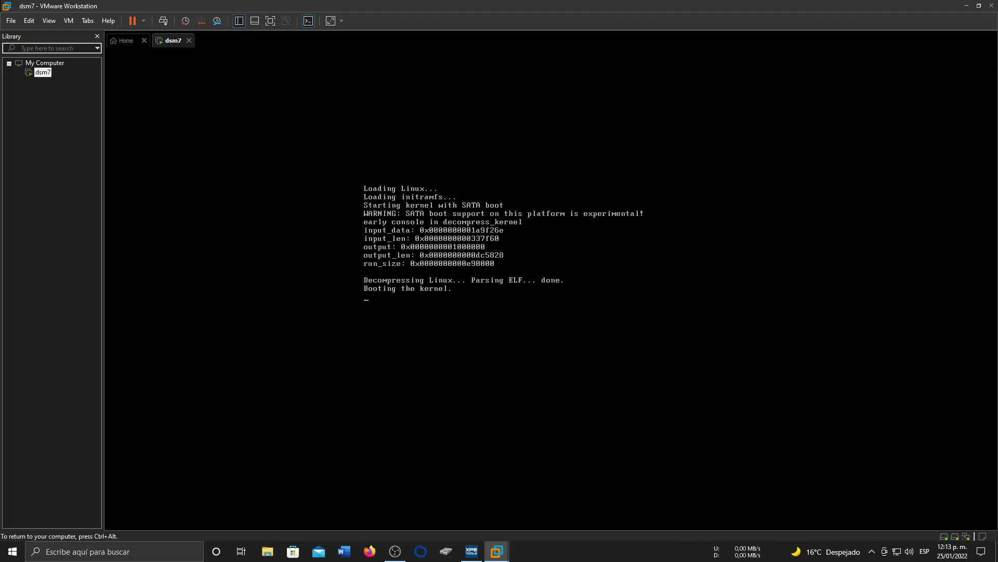
key(ctrl+alt)
- Launch Synology Assistant and open the uninstalled DiskStation server's setup page in the browser, closing the extra 1Password tab
click(179, 551)
text(syn)
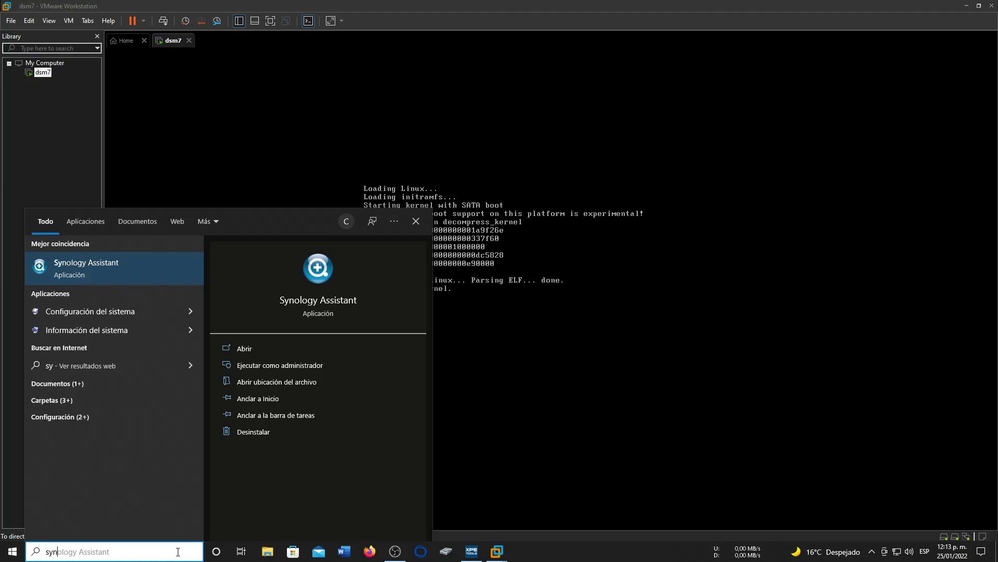
click(105, 266)
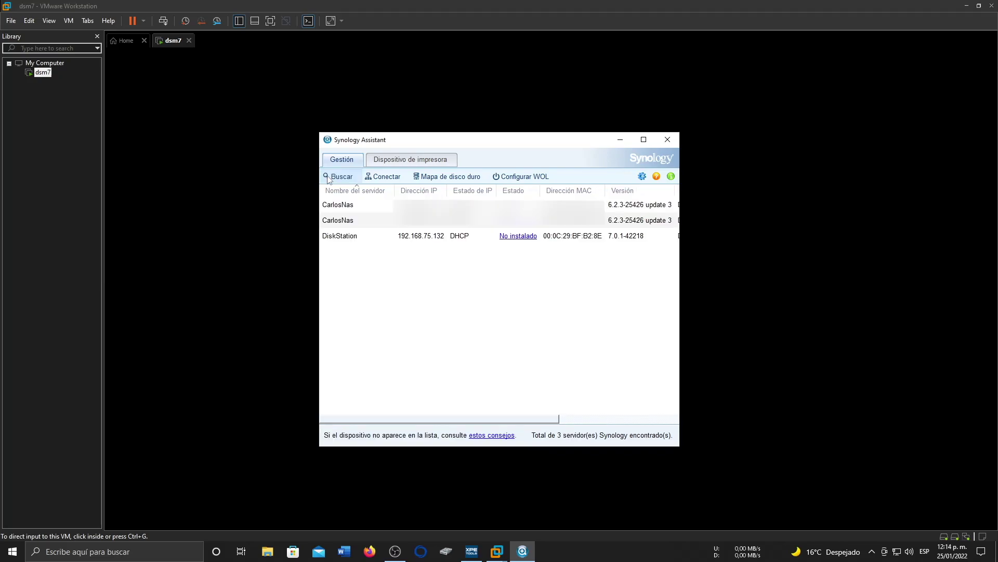
double_click(372, 238)
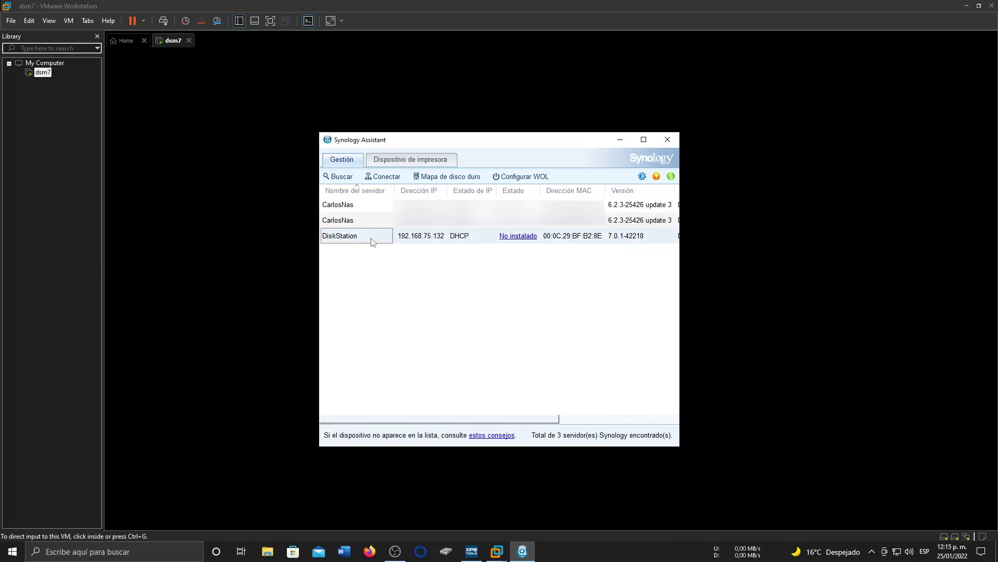
click(375, 379)
click(624, 410)
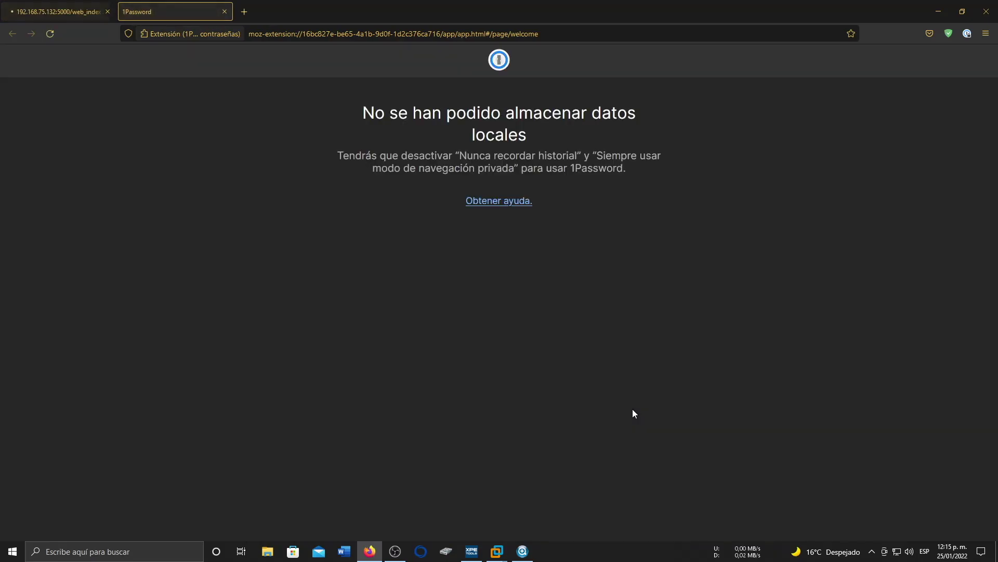
click(221, 8)
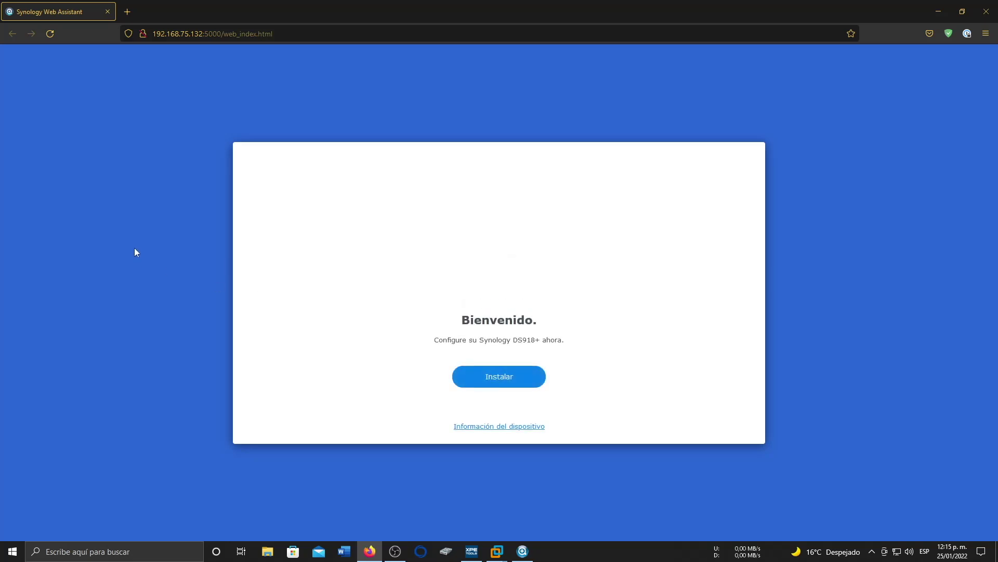
- Start the DiskStation Manager installation and browse to the dsm7 folder in Descargas for the .pat file
click(496, 384)
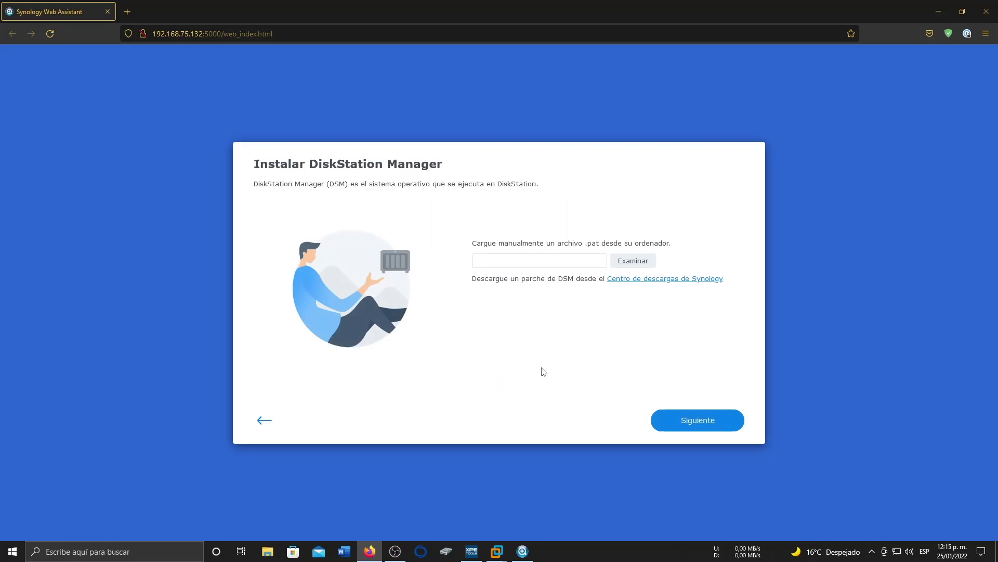
click(633, 267)
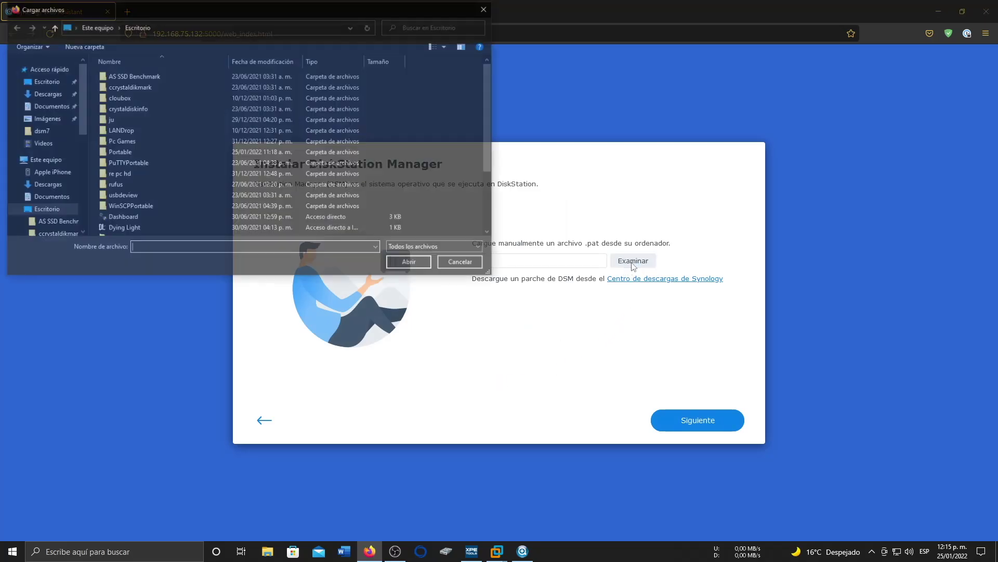
click(47, 98)
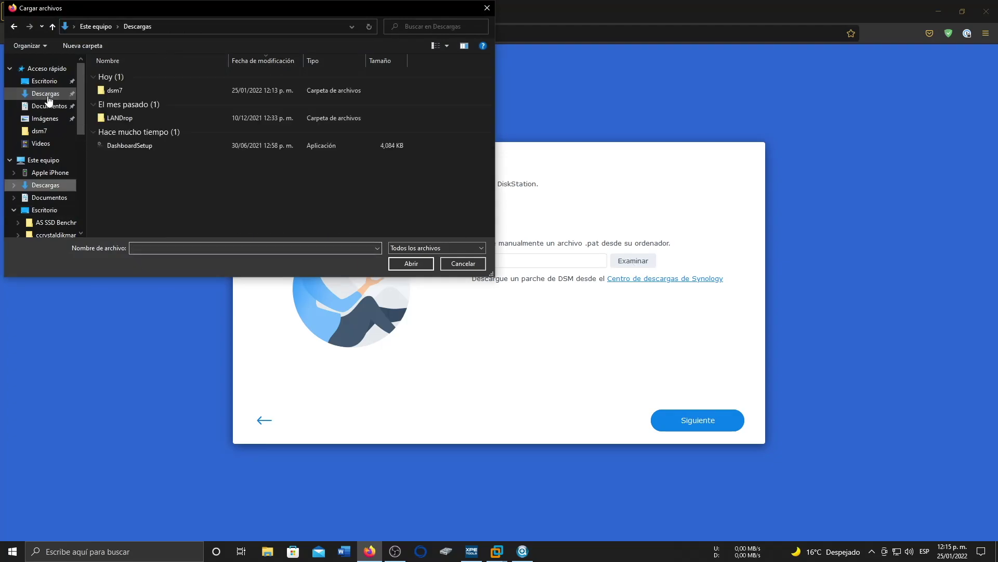
double_click(119, 86)
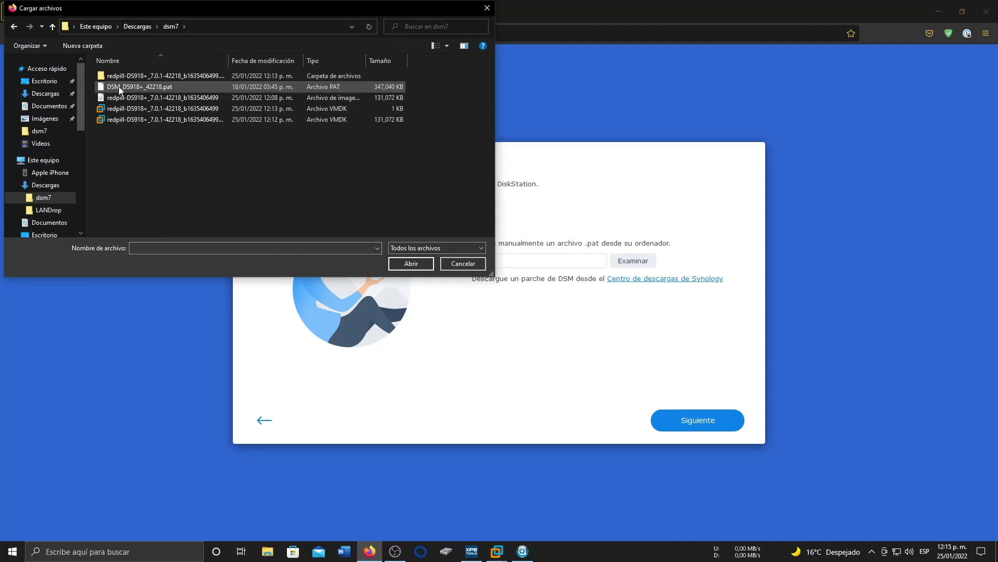